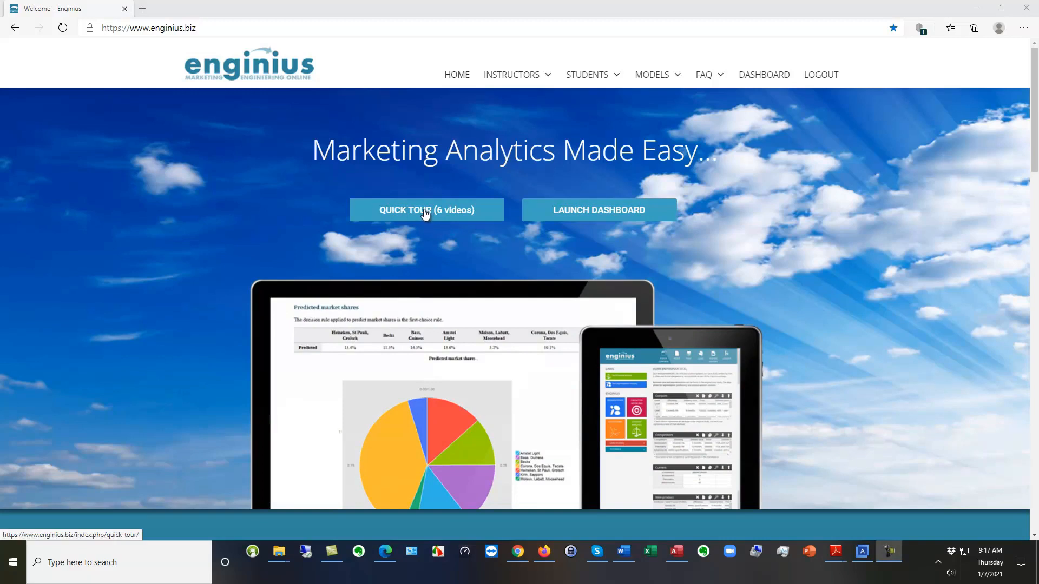
# Launch the Enginius dashboard from the website's home page
pyautogui.moveTo(656, 77)
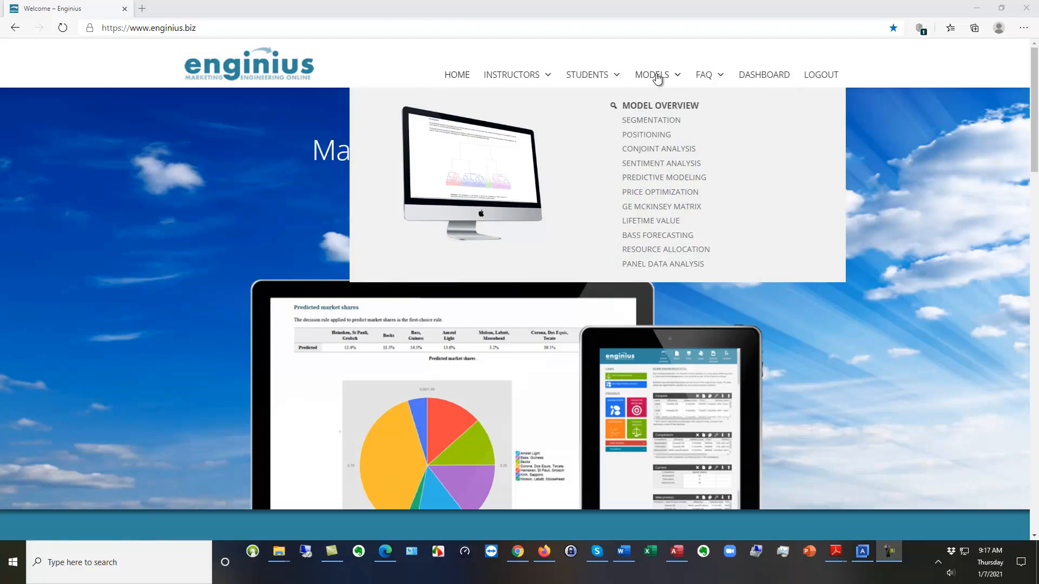
pyautogui.moveTo(705, 80)
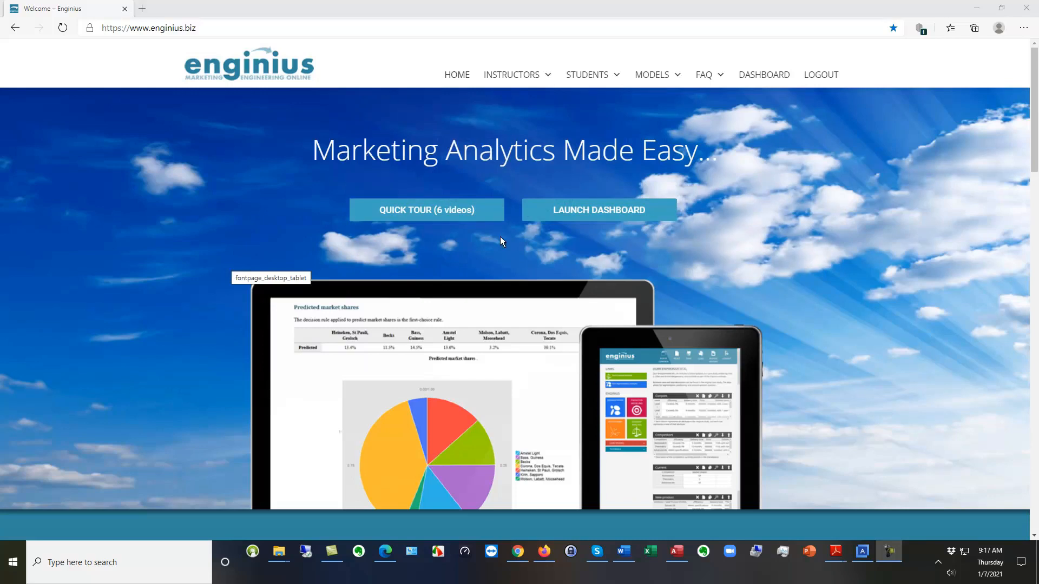
pyautogui.click(589, 213)
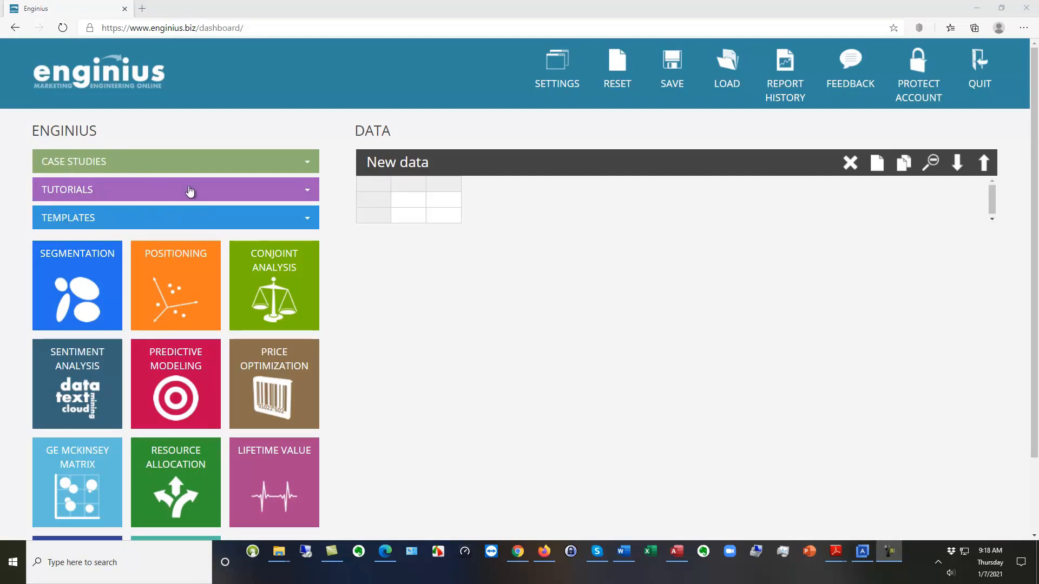
# Look through the available case studies, tutorials and templates on the dashboard without loading any
pyautogui.click(158, 162)
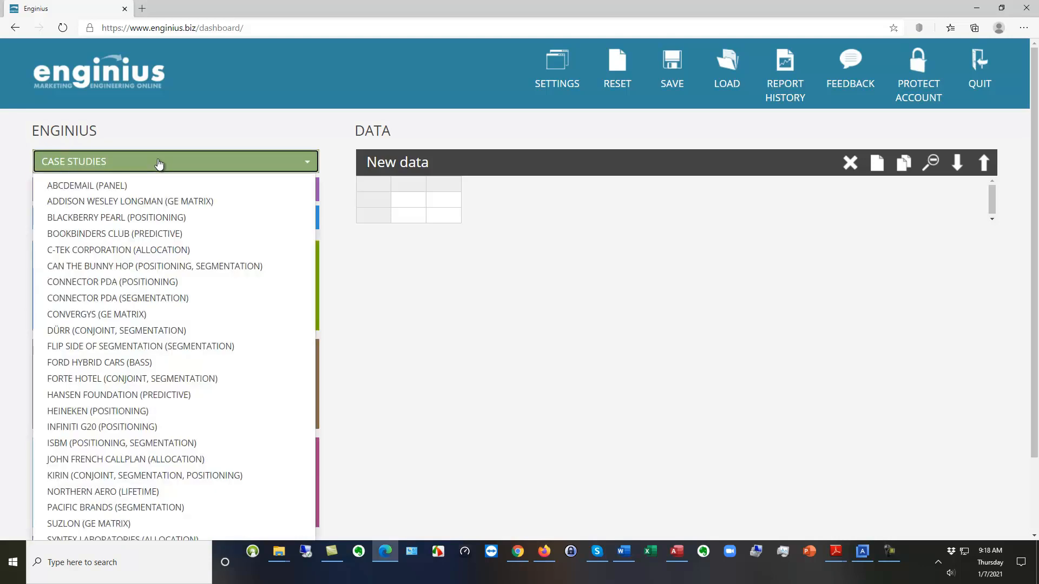
pyautogui.click(158, 162)
pyautogui.click(139, 189)
pyautogui.click(138, 189)
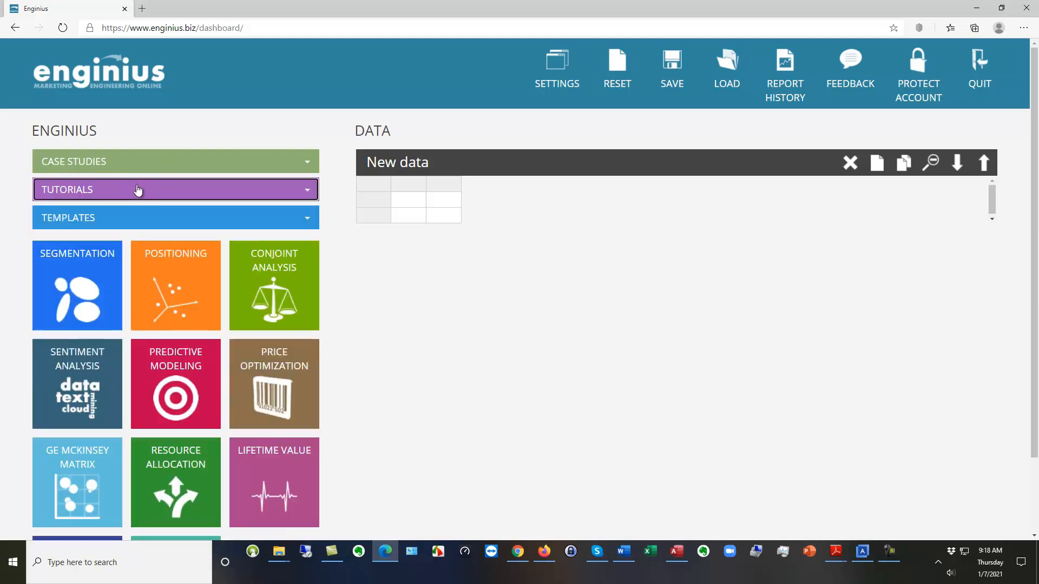
pyautogui.click(126, 217)
pyautogui.click(126, 218)
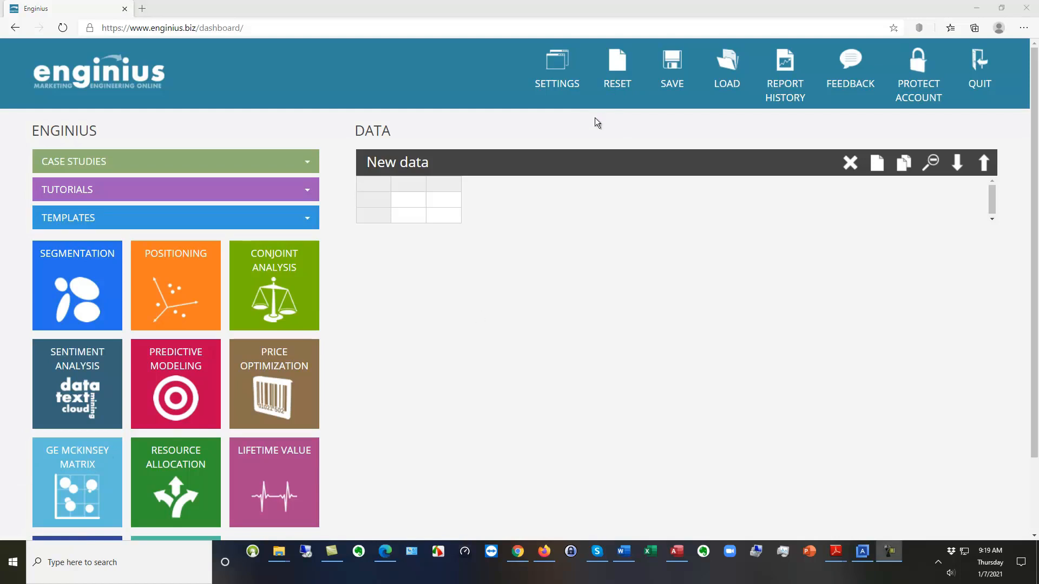
# Enable Display Tips in the tour settings and save the settings
pyautogui.click(555, 86)
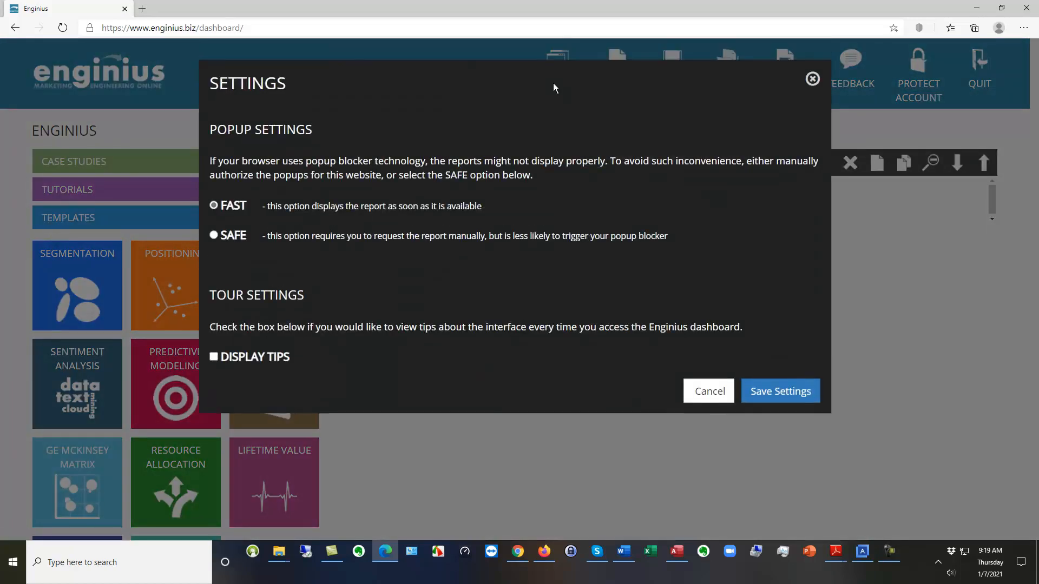
pyautogui.click(214, 358)
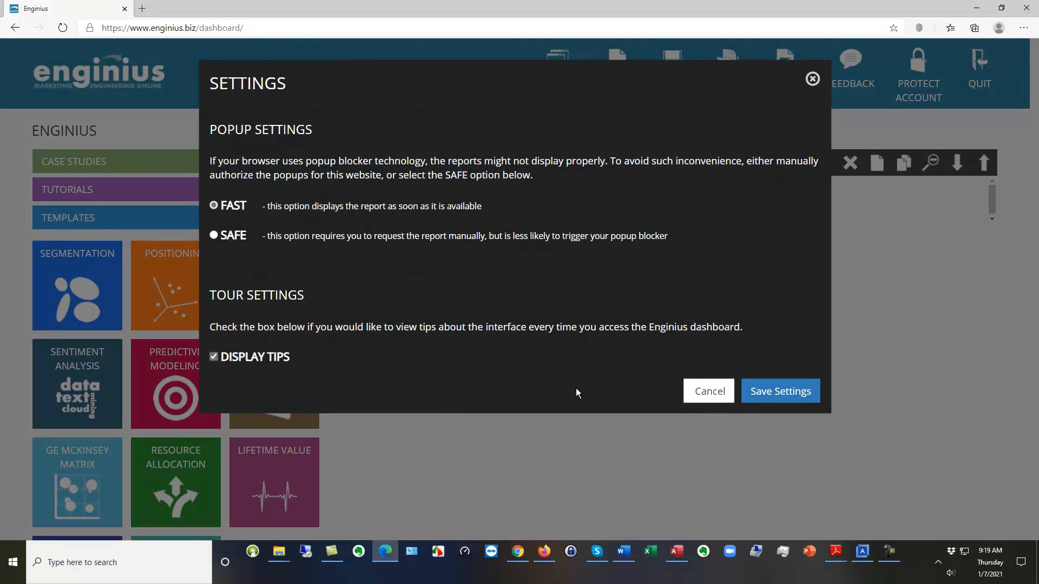
pyautogui.click(770, 394)
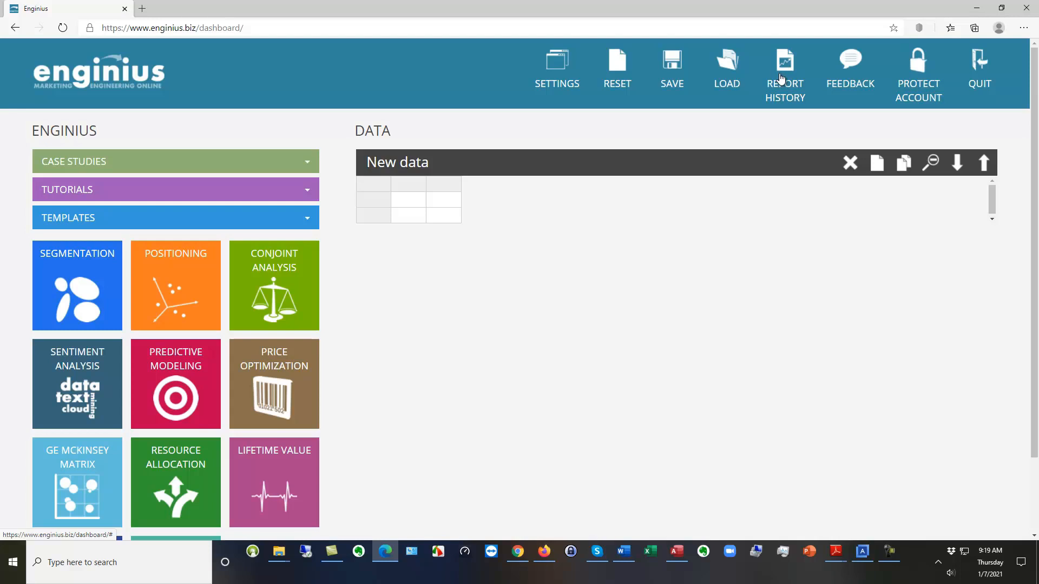
# View the feedback form and the account's two-factor protection options, closing each without changes
pyautogui.click(849, 63)
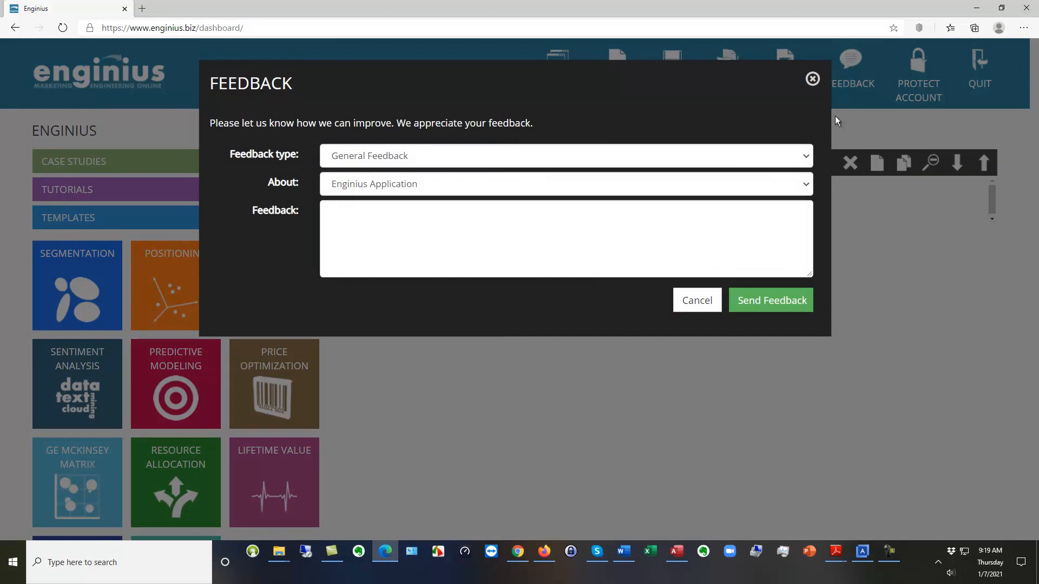
pyautogui.click(697, 301)
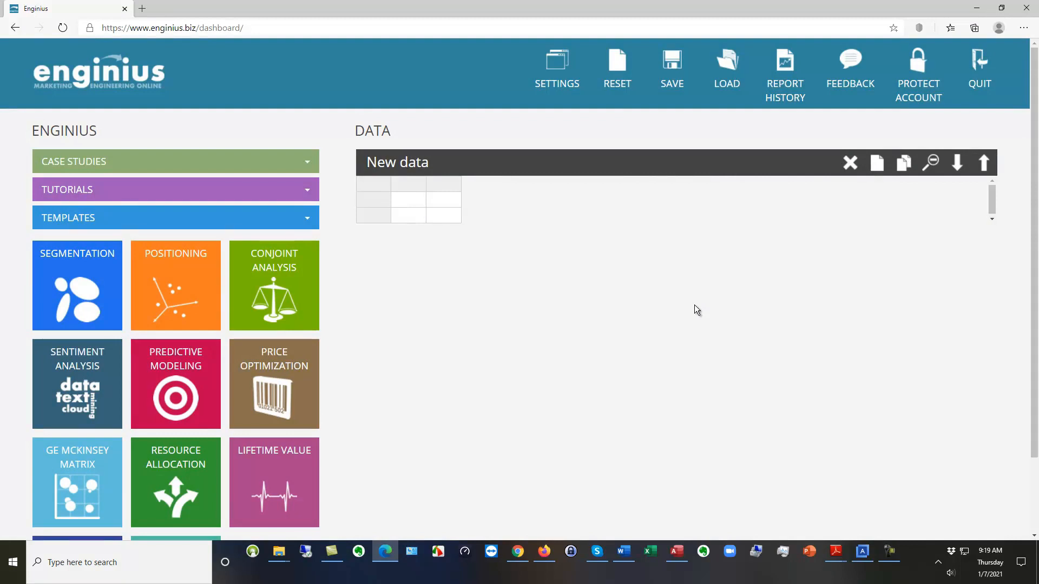
pyautogui.click(915, 84)
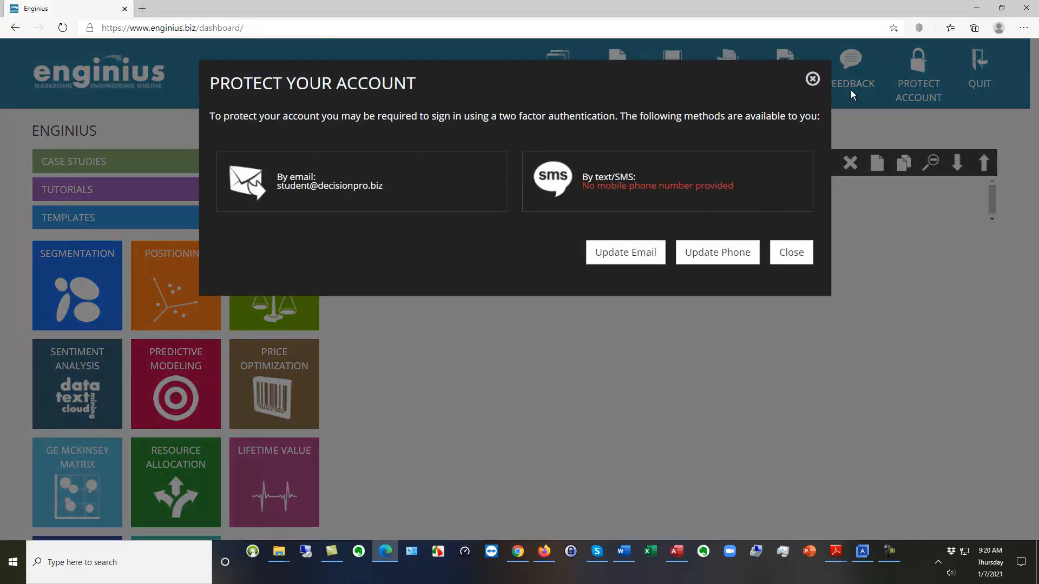
pyautogui.click(813, 80)
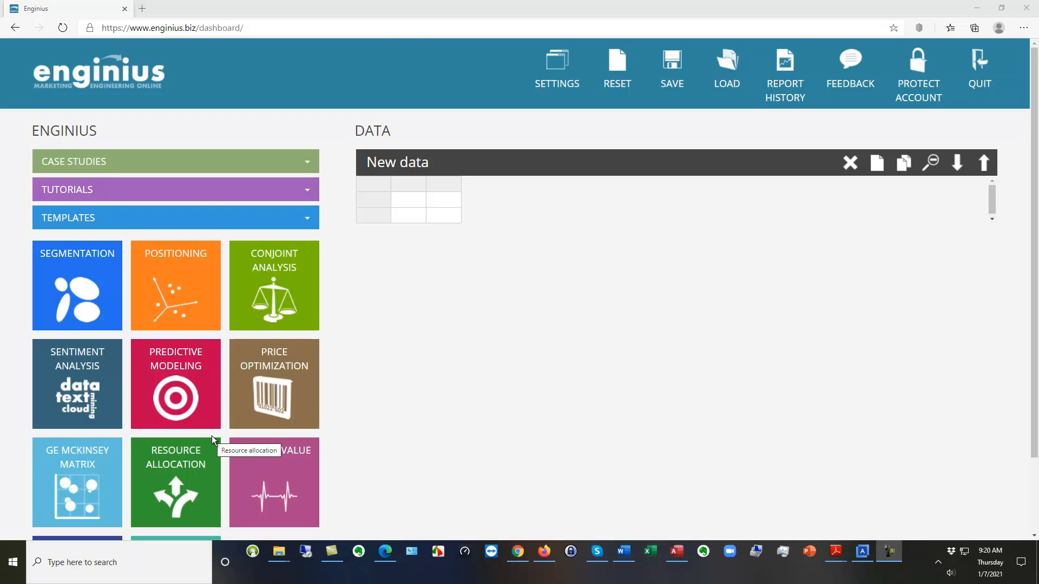
# Load the Positioning tutorial's OfficeStar data set into the dashboard
pyautogui.click(136, 196)
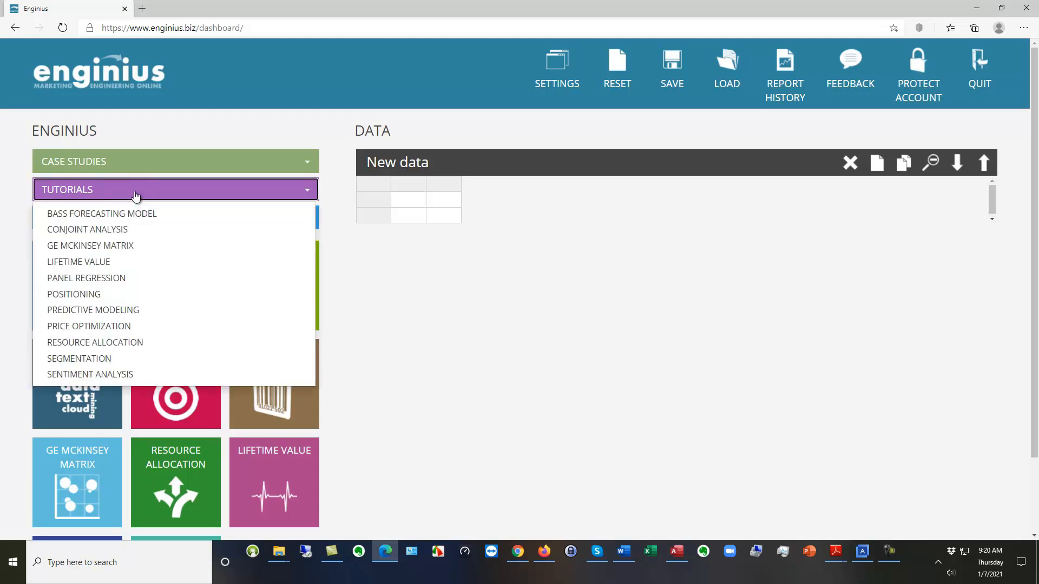
pyautogui.click(89, 295)
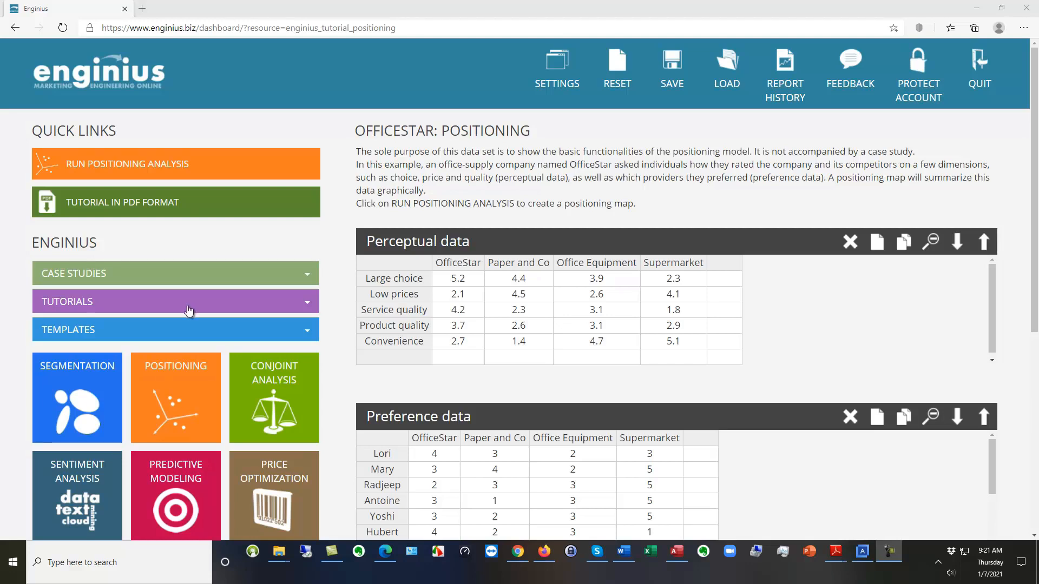
# Download the positioning tutorial in PDF format, look at its first page and return to the dashboard
pyautogui.click(135, 206)
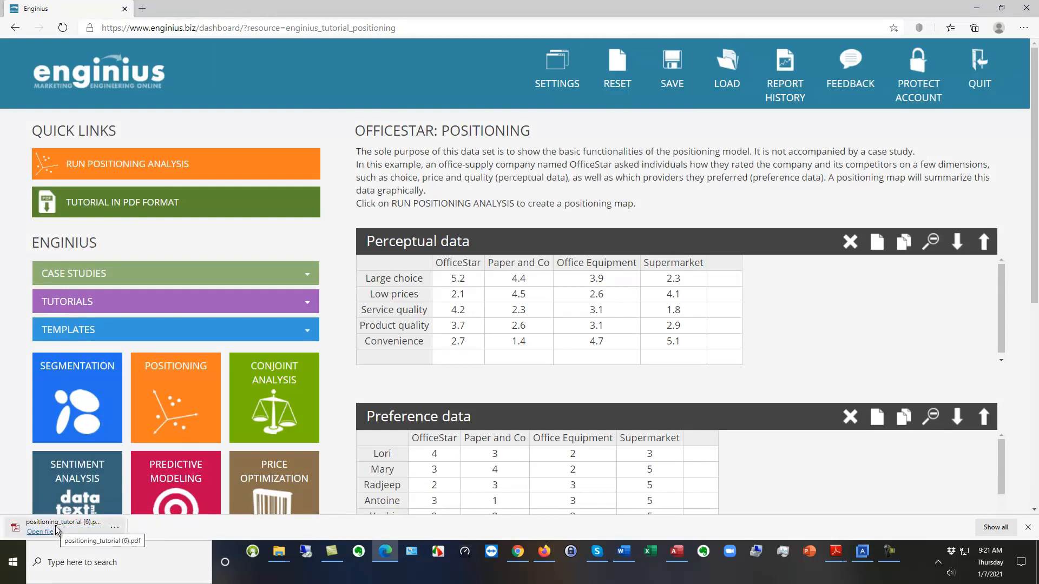
pyautogui.click(41, 531)
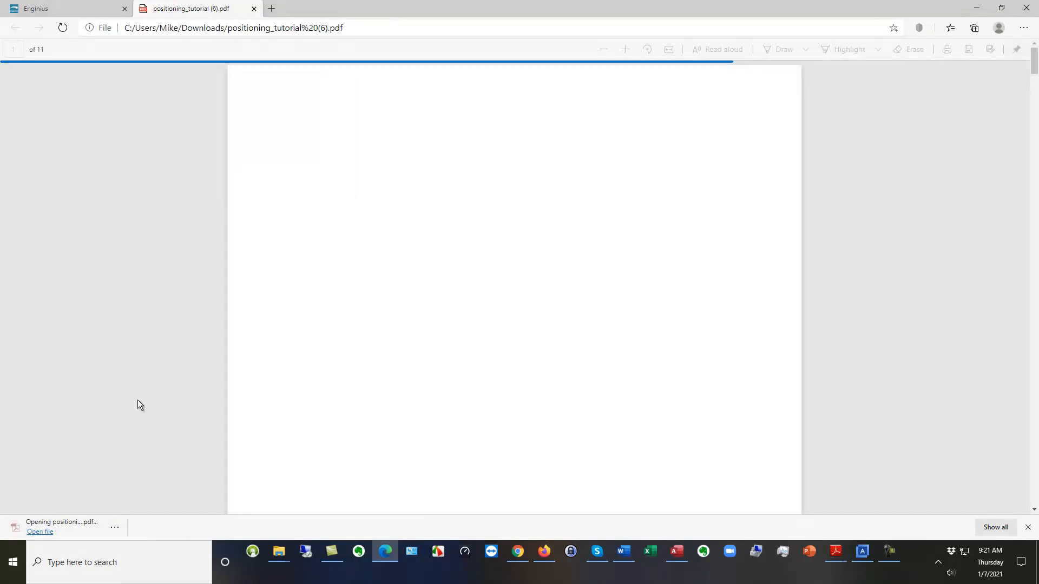
pyautogui.scroll(-3, 437, 209)
pyautogui.scroll(3, 441, 225)
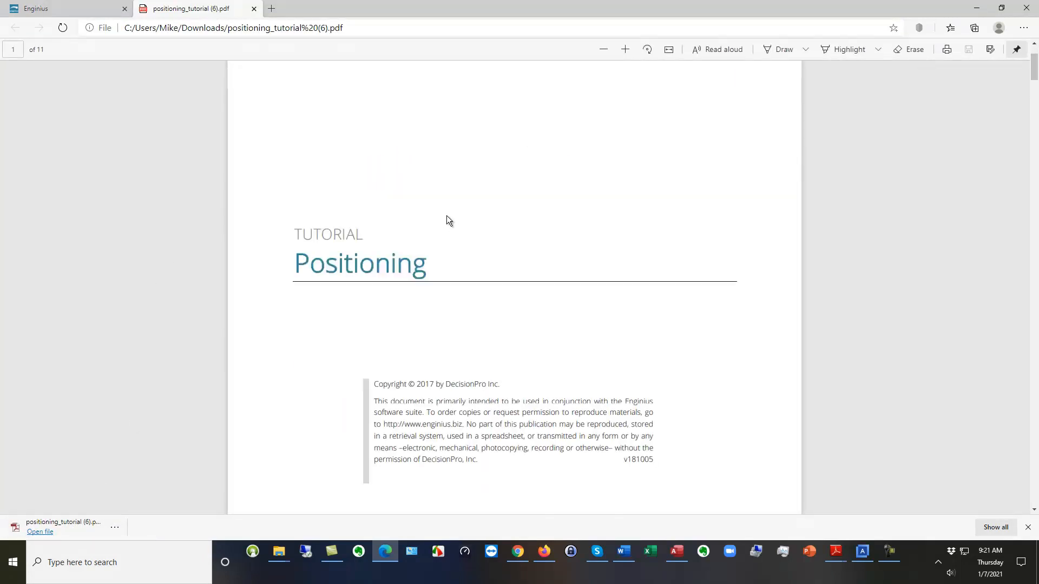
pyautogui.click(85, 13)
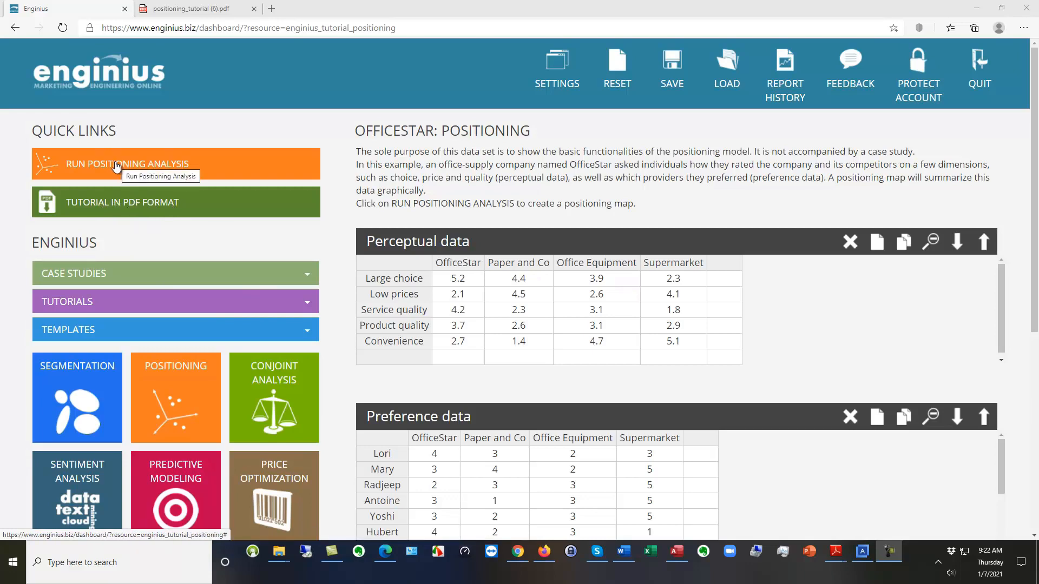
# Open the positioning analysis setup and check the source choices, keeping Perceptual data and Preference data
pyautogui.click(157, 167)
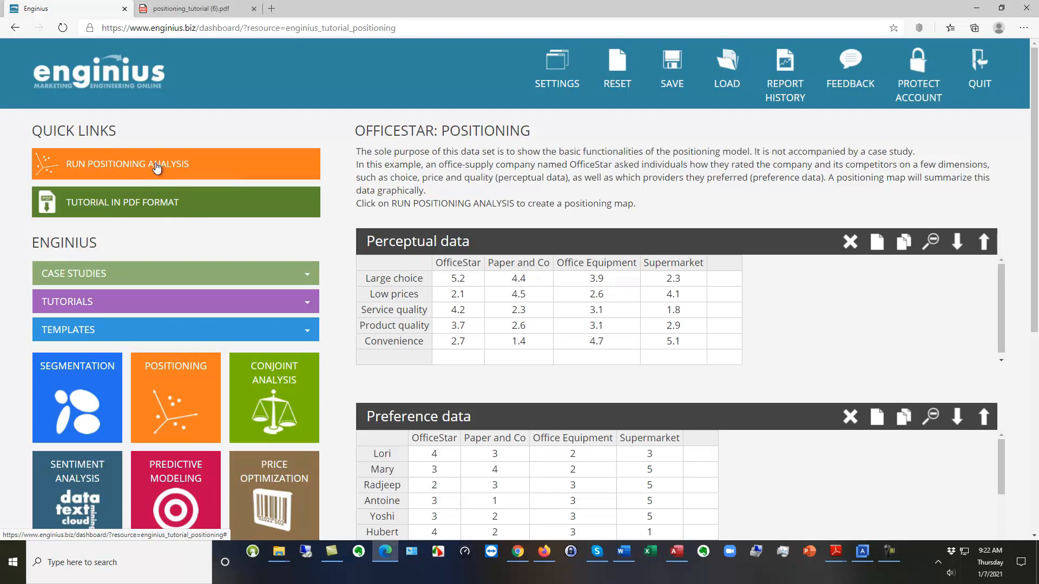
pyautogui.click(155, 166)
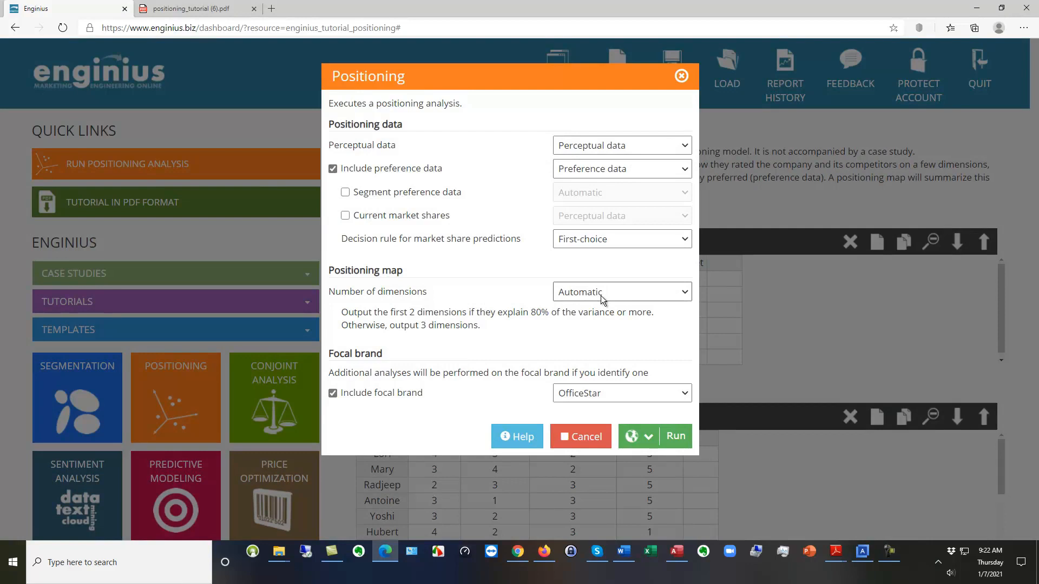
pyautogui.click(687, 146)
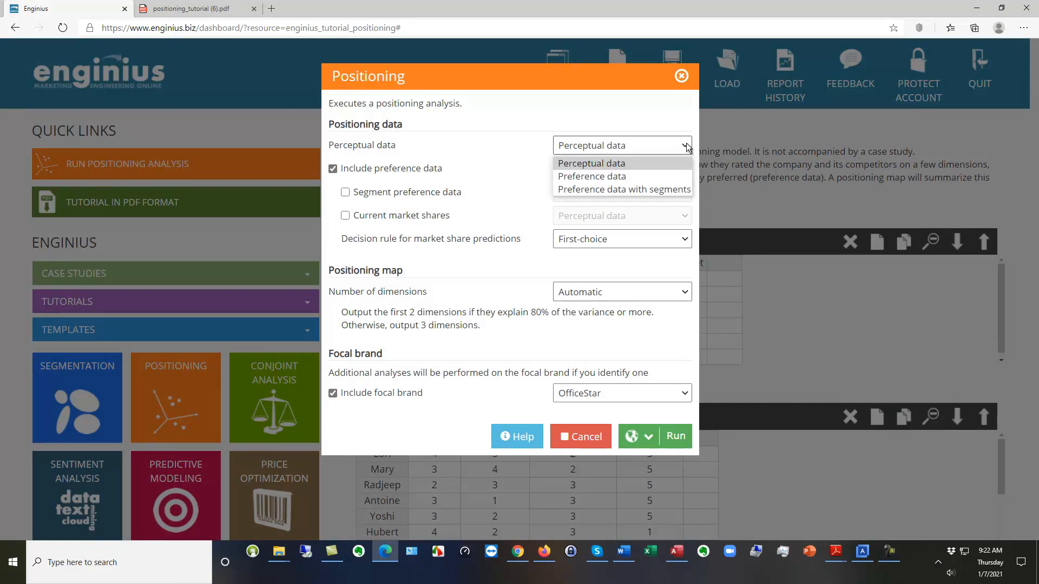
pyautogui.click(686, 146)
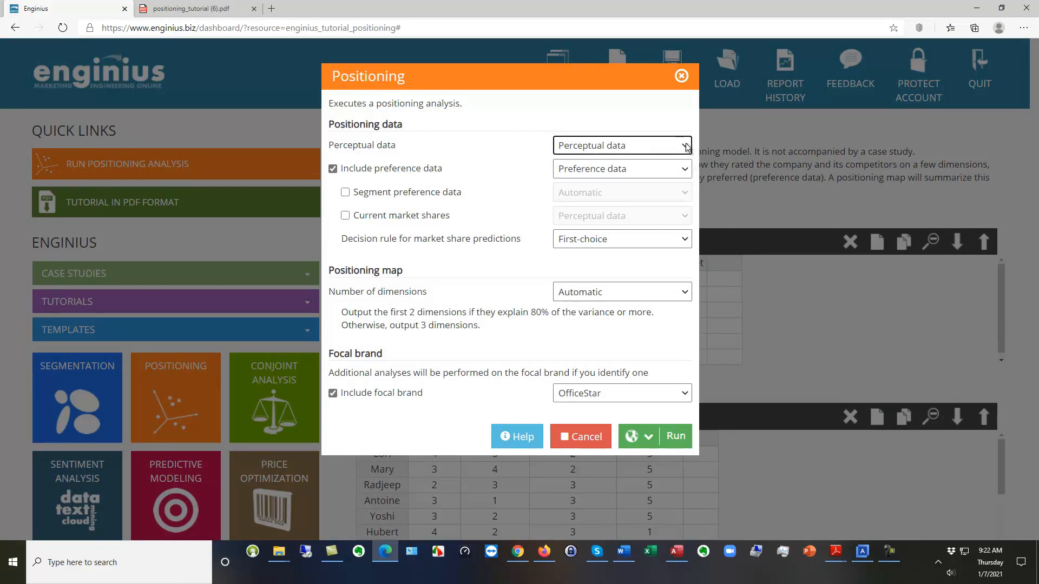
pyautogui.click(686, 169)
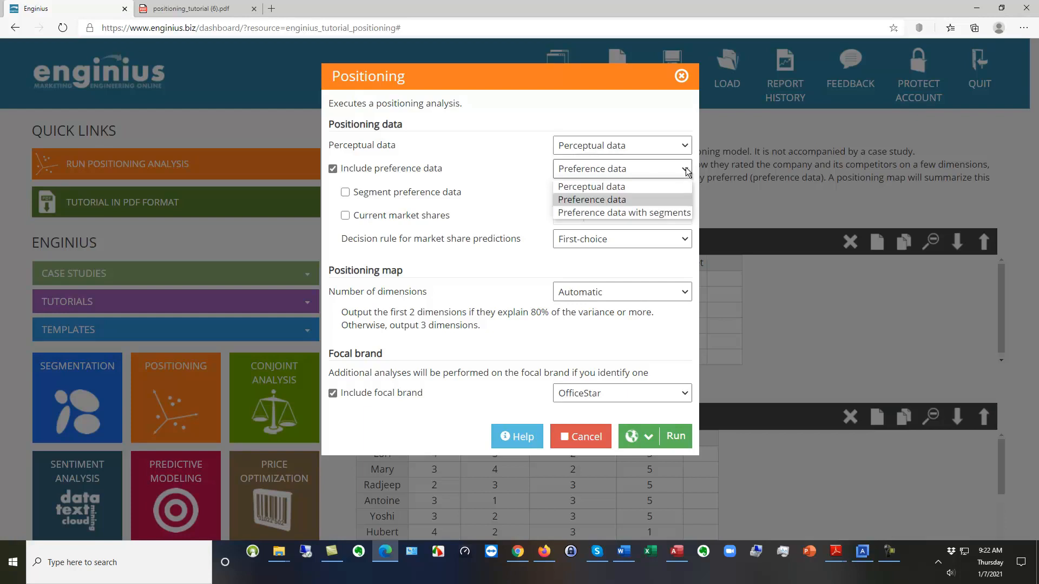
pyautogui.click(686, 171)
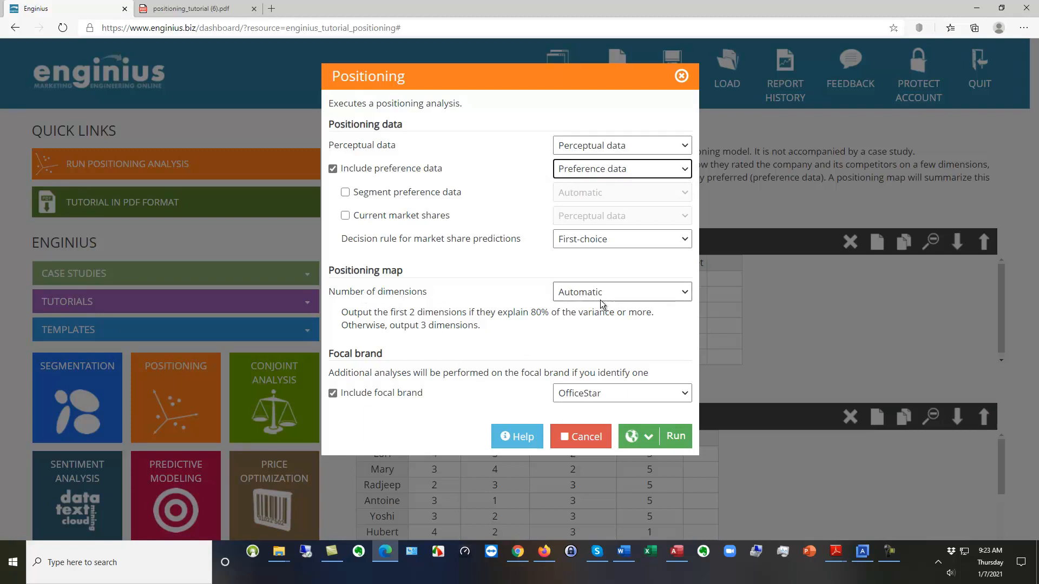
# Set the positioning map to 3 dimensions and keep OfficeStar as the focal brand
pyautogui.click(684, 293)
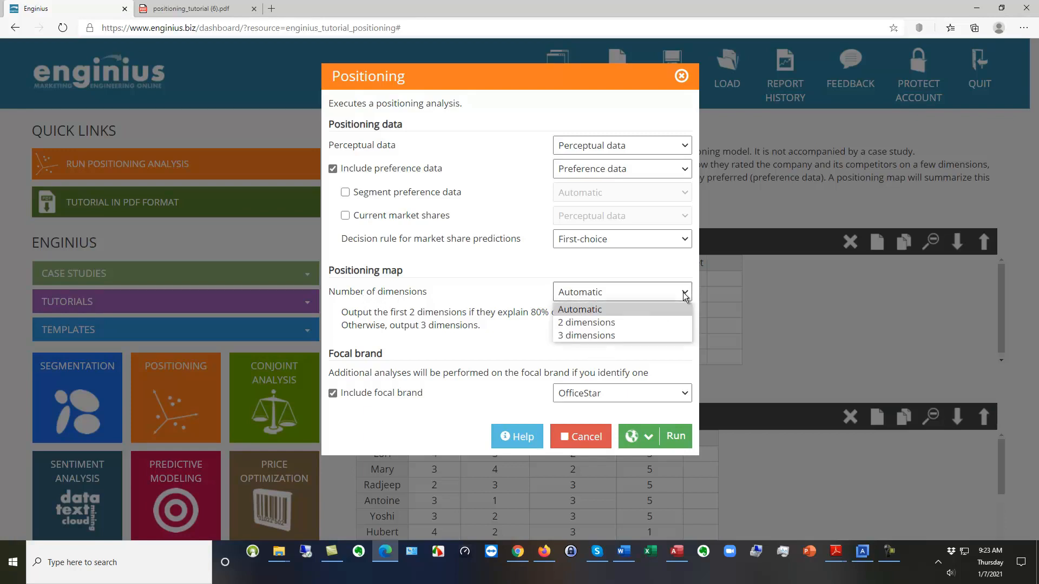
pyautogui.click(586, 336)
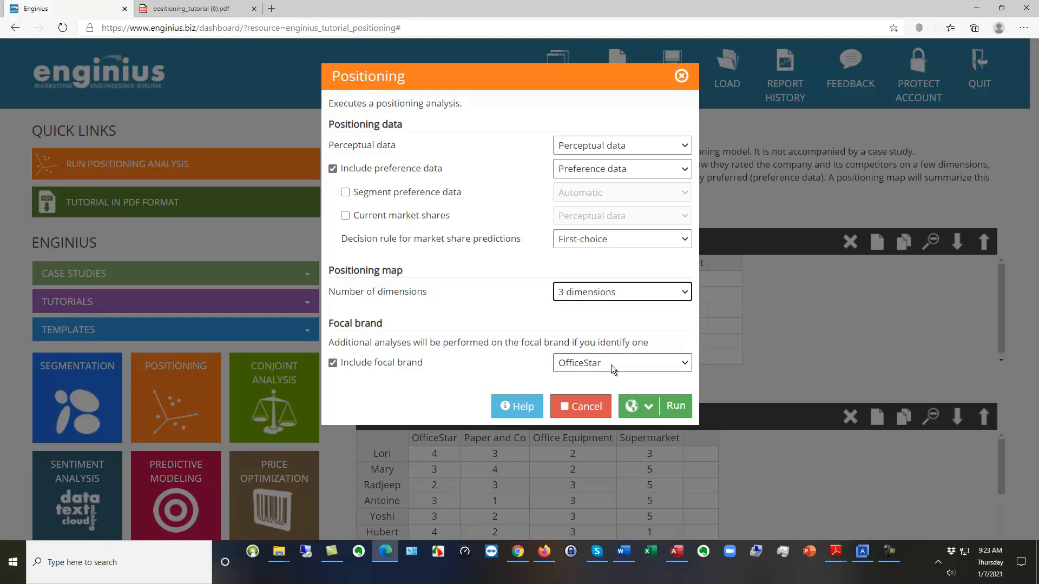
pyautogui.click(681, 364)
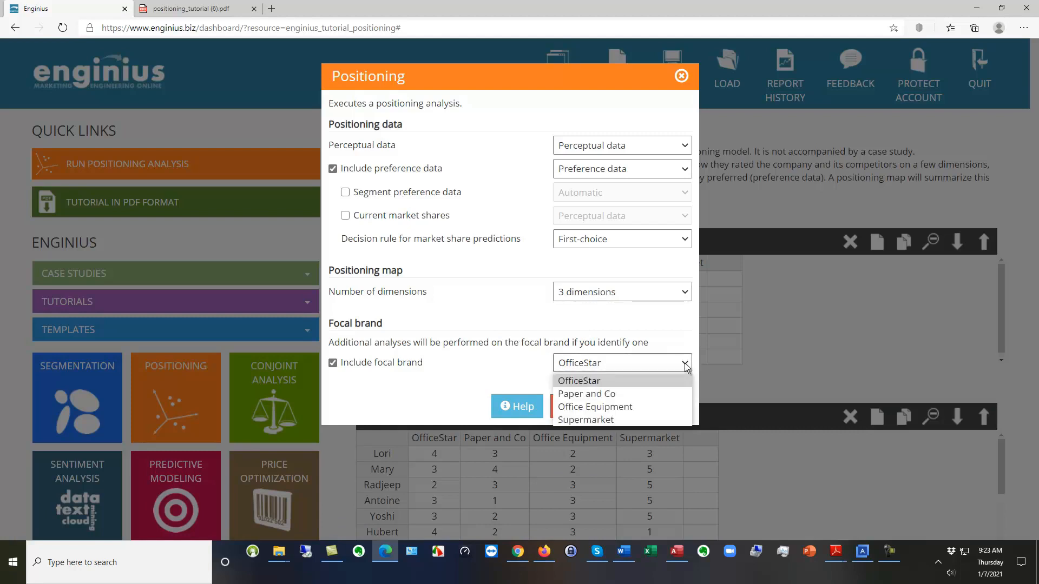
pyautogui.click(625, 361)
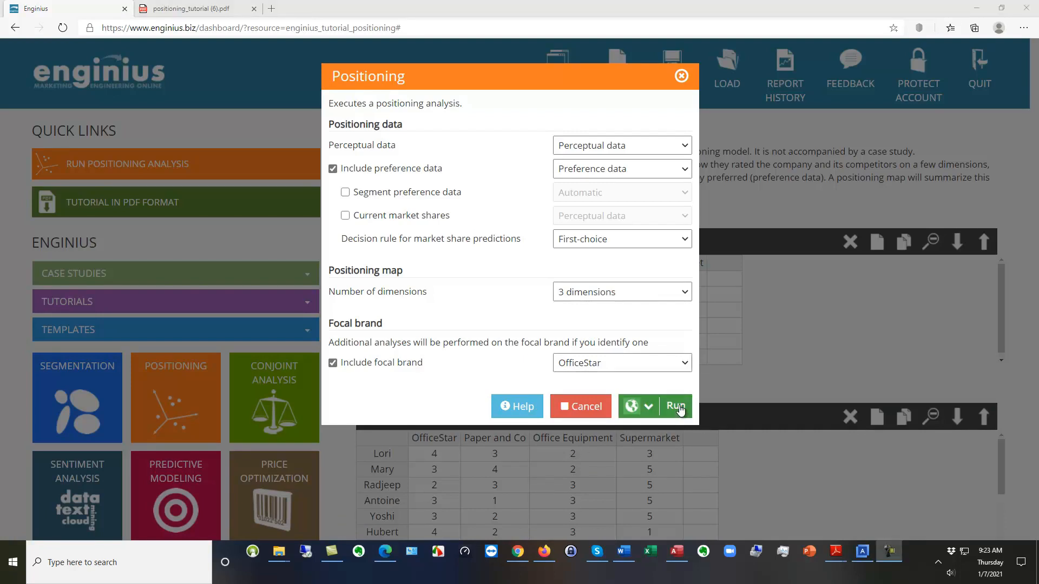
# Choose Web page as the report format and run the positioning analysis
pyautogui.click(649, 407)
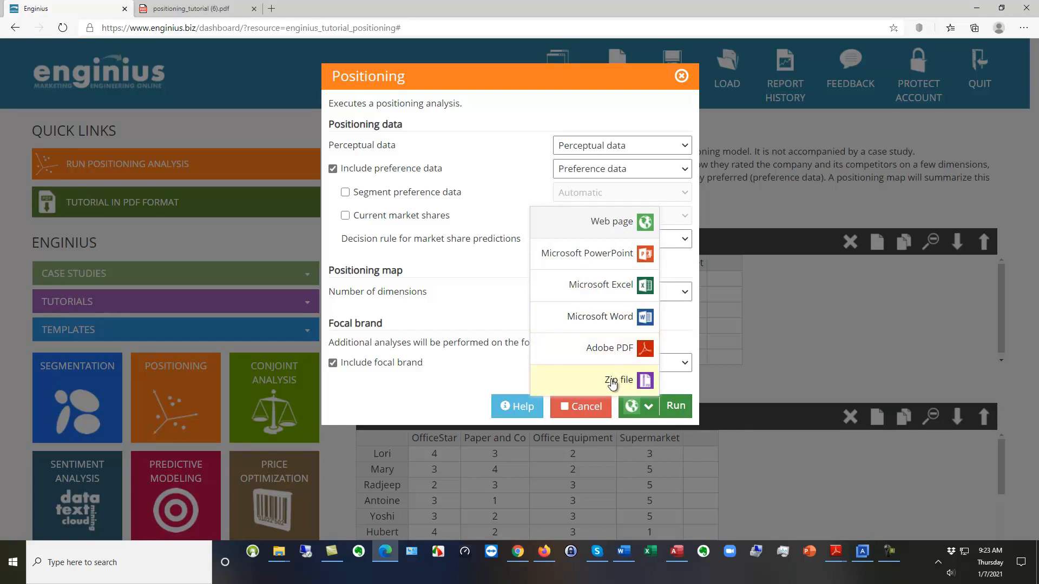
pyautogui.click(594, 226)
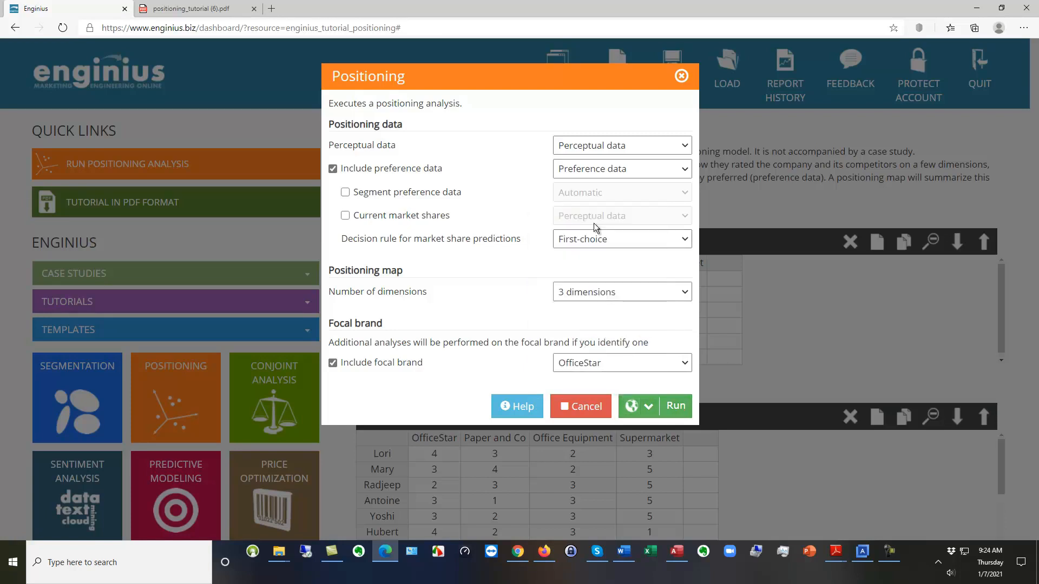
pyautogui.click(676, 409)
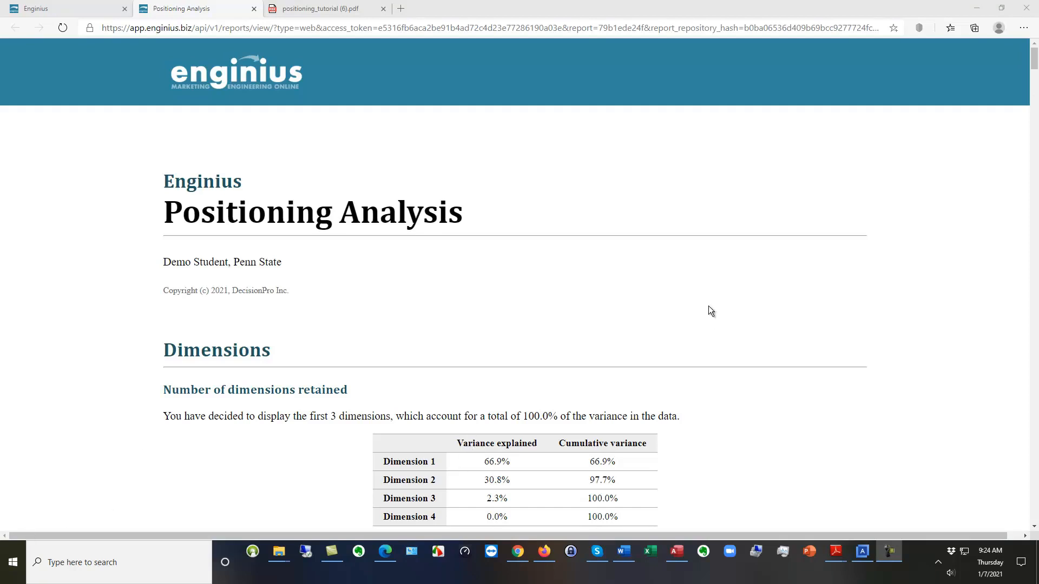
# Examine the variance explained charts and the 3D visualization in the Positioning Analysis report
pyautogui.scroll(-10, 701, 307)
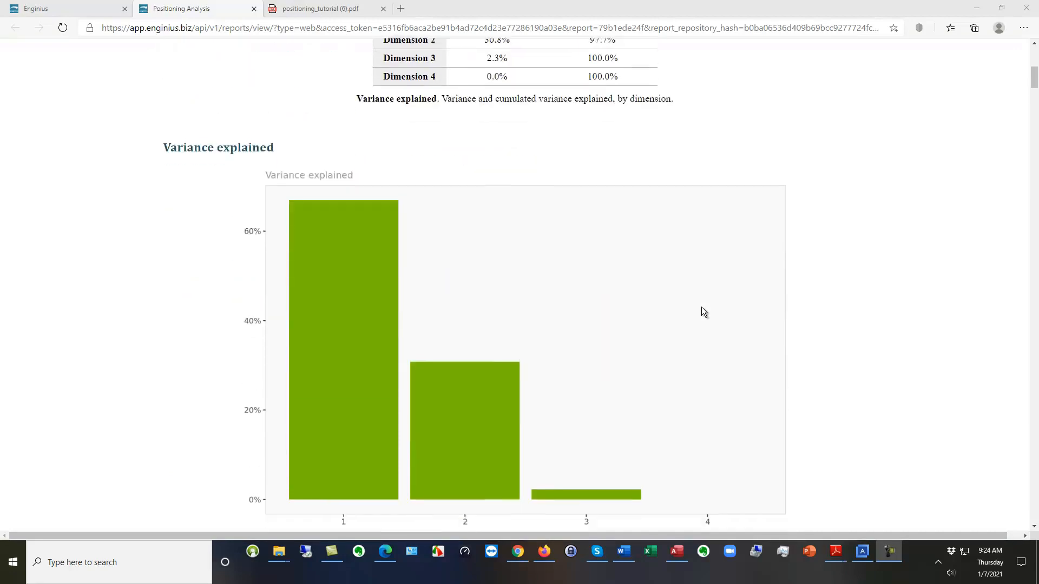
pyautogui.scroll(-14, 701, 307)
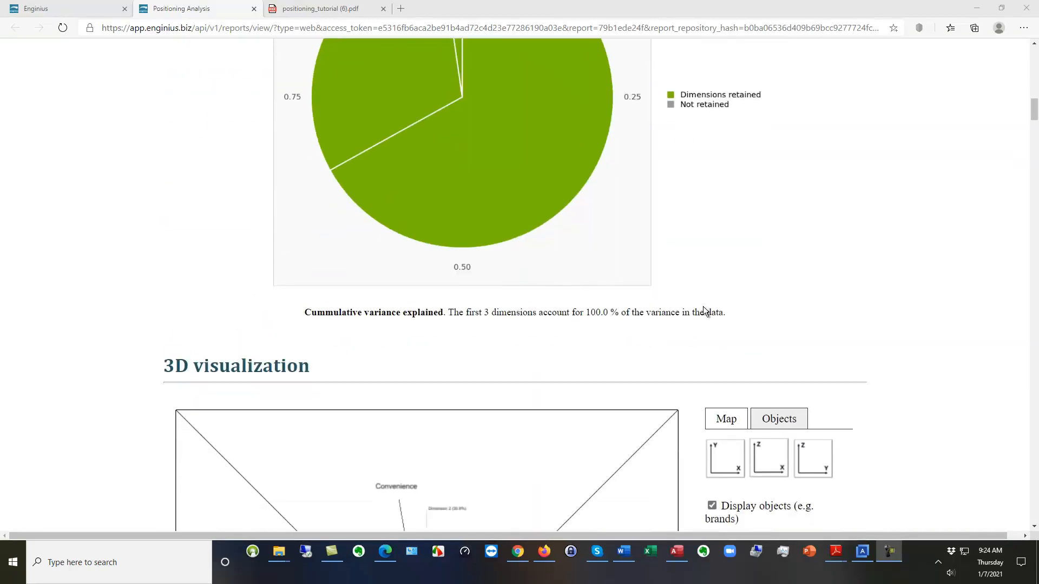
pyautogui.scroll(-3, 858, 369)
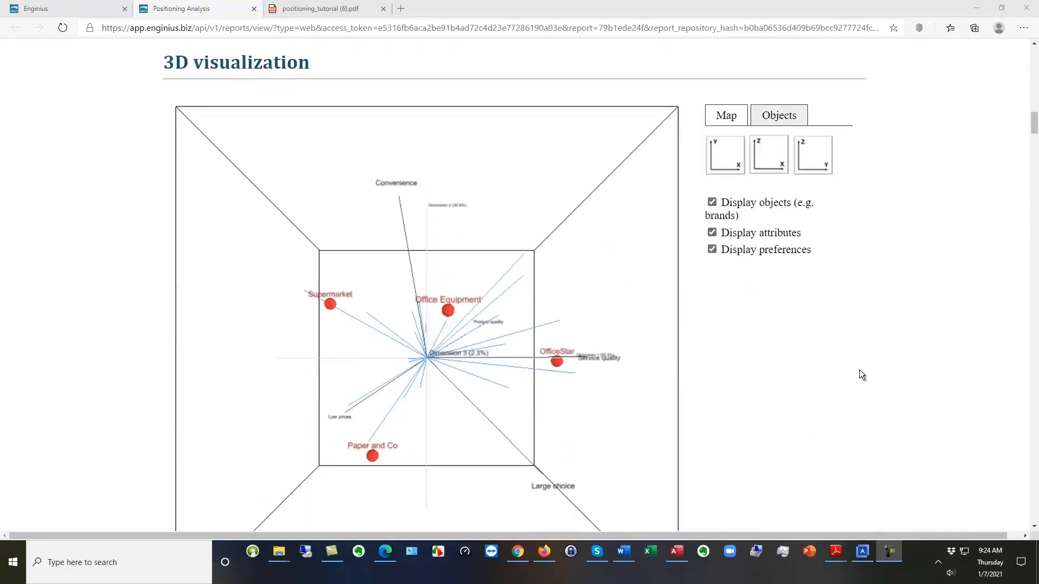
# View the 3D positioning map from the Z-X and Z-Y planes, returning to the Y-X plane
pyautogui.scroll(1, 861, 370)
pyautogui.click(762, 161)
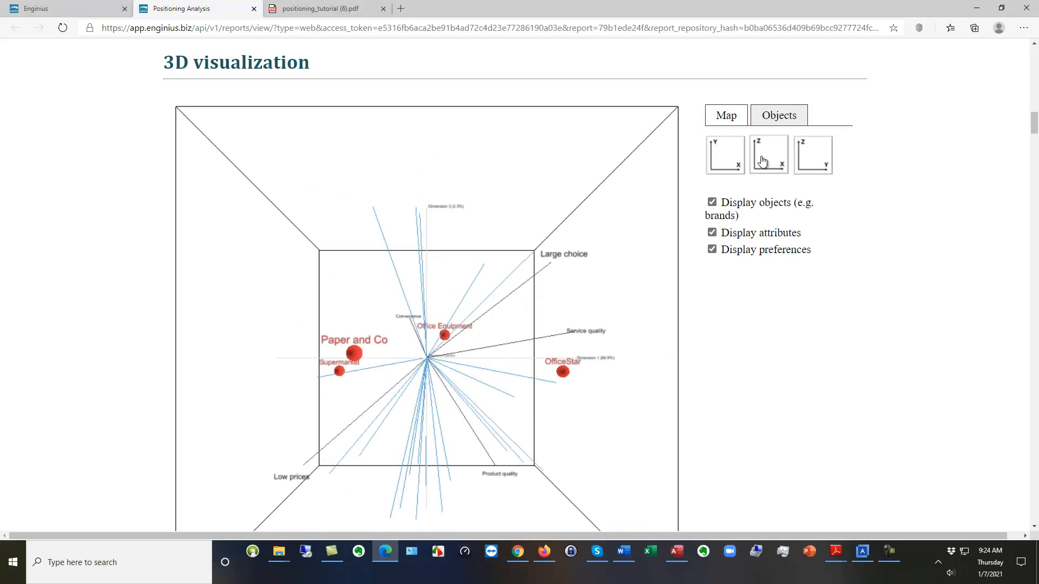
pyautogui.click(813, 162)
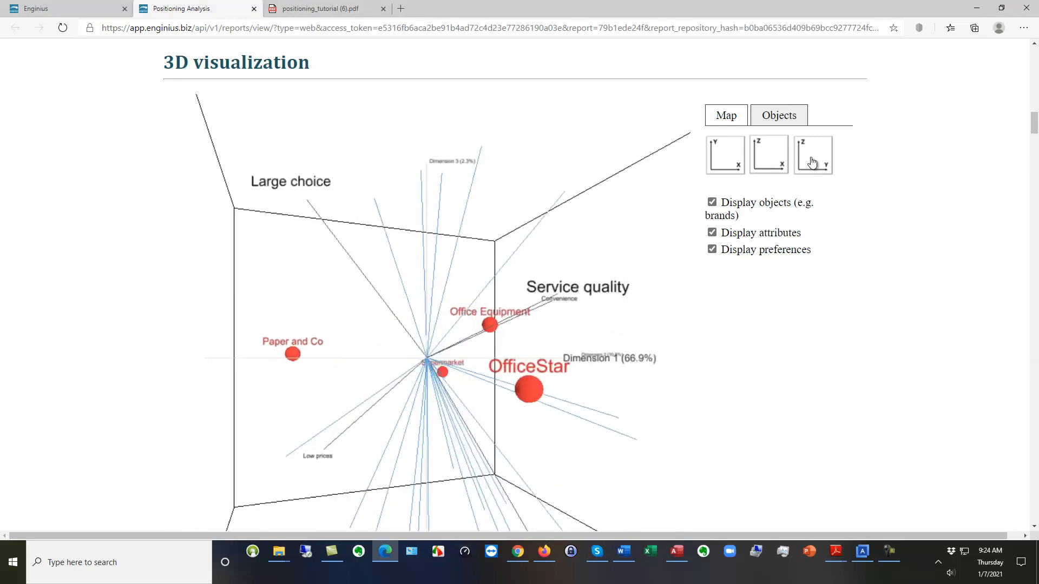
pyautogui.click(729, 161)
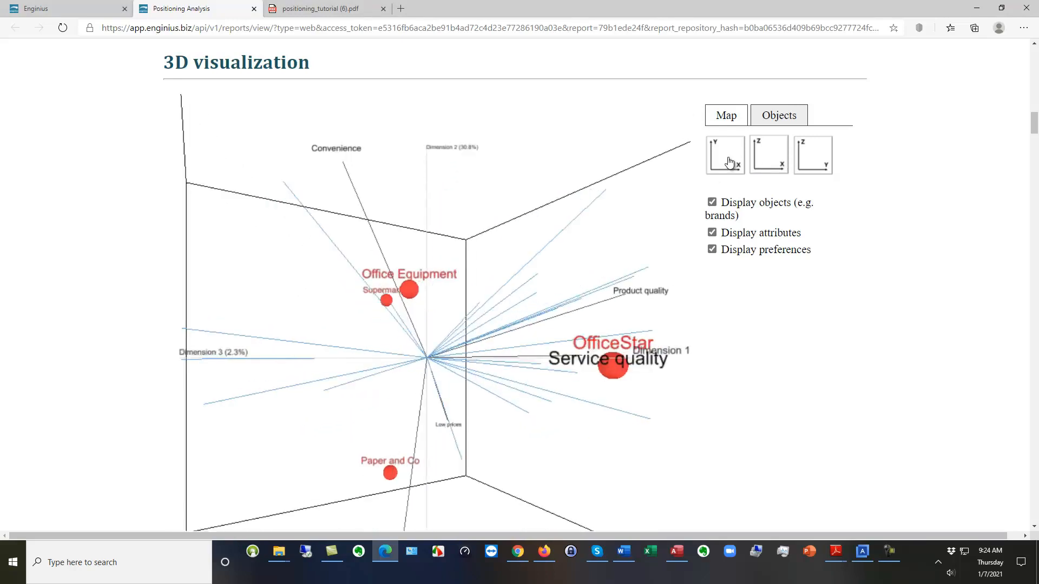
# Keep OfficeStar as the object, set Large choice to 4.91 and Low prices to 2.79, and raise its Service quality
pyautogui.click(774, 119)
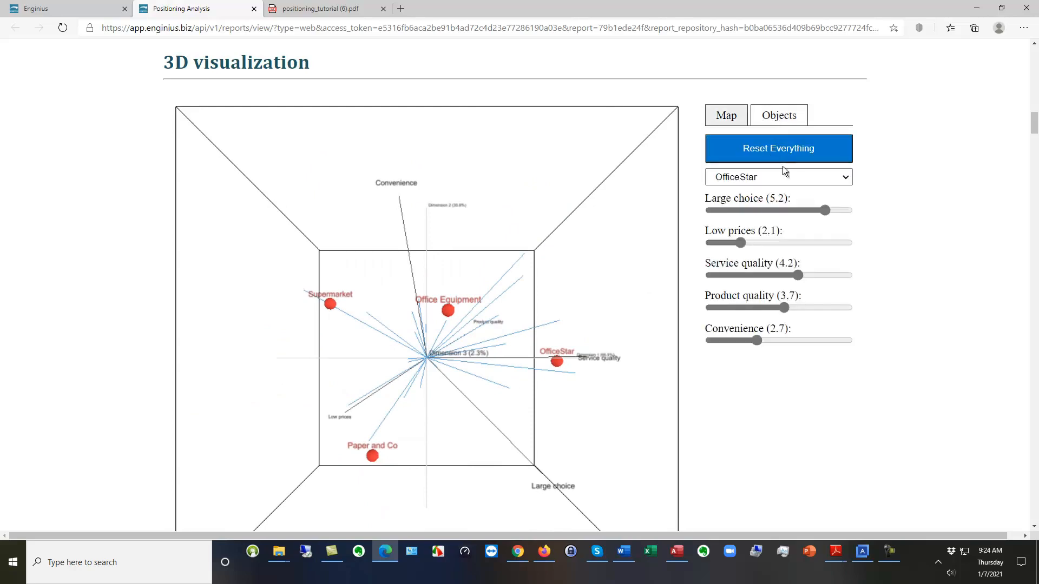
pyautogui.click(773, 178)
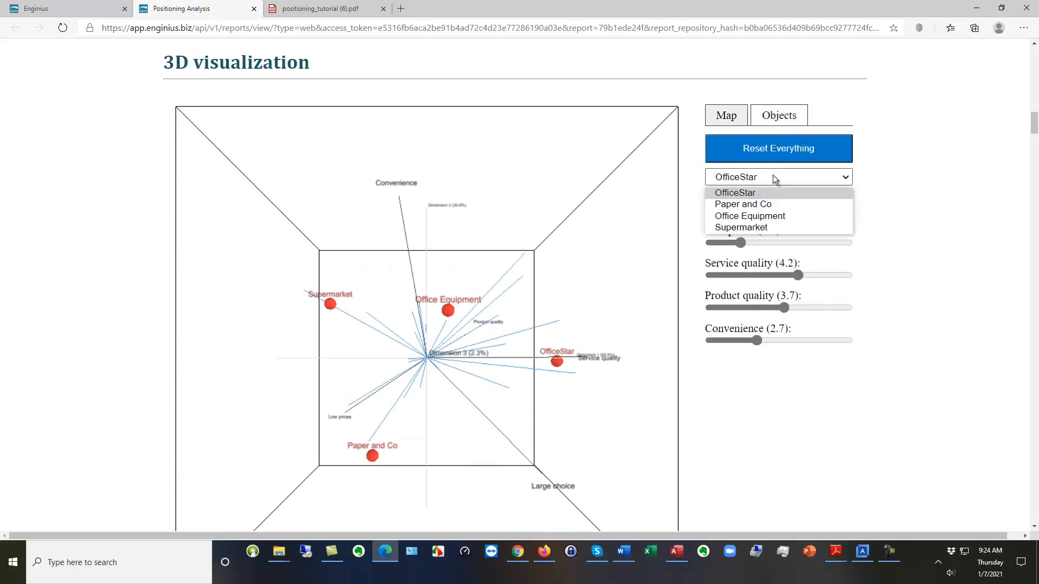
pyautogui.click(774, 178)
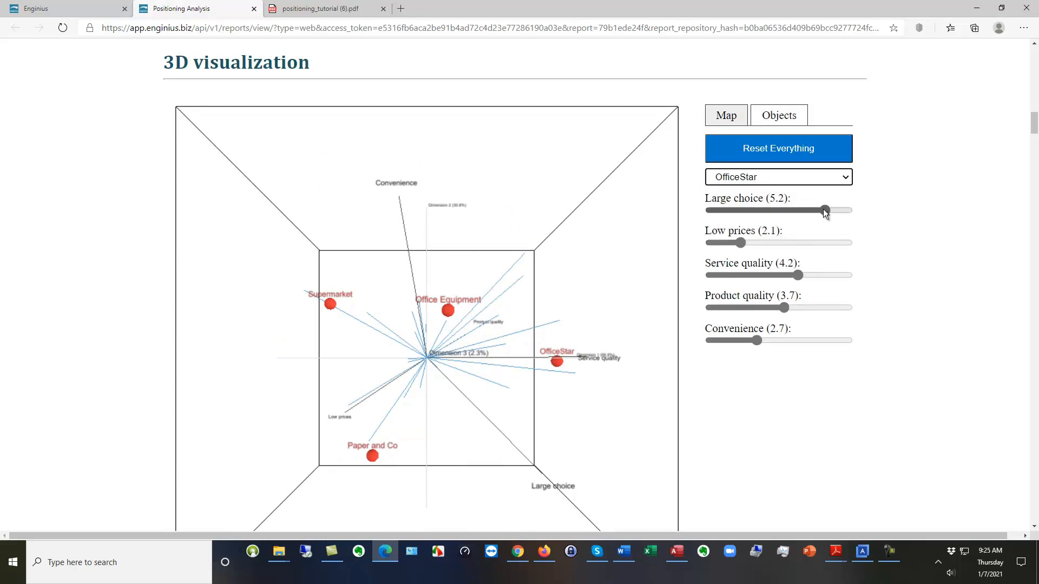
pyautogui.moveTo(824, 212)
pyautogui.mouseDown()
pyautogui.moveTo(805, 212)
pyautogui.moveTo(830, 213)
pyautogui.moveTo(819, 213)
pyautogui.mouseUp()
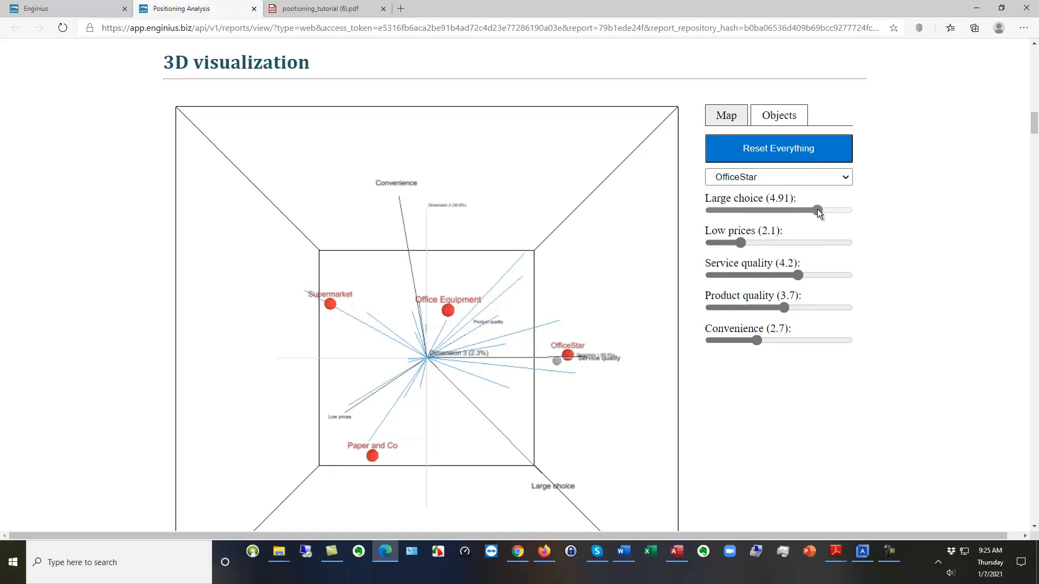
pyautogui.moveTo(741, 243); pyautogui.dragTo(759, 244)
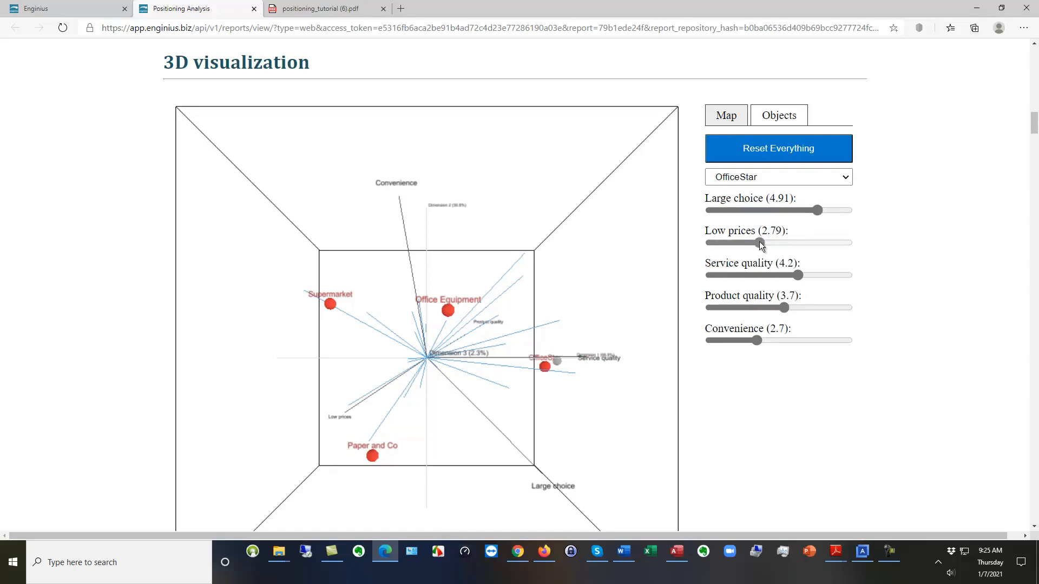
pyautogui.moveTo(791, 275); pyautogui.dragTo(827, 274)
# Return to the Enginius dashboard, load the Blackberry Pearl (Positioning) case study and look over its perceptual and preference data
pyautogui.click(49, 12)
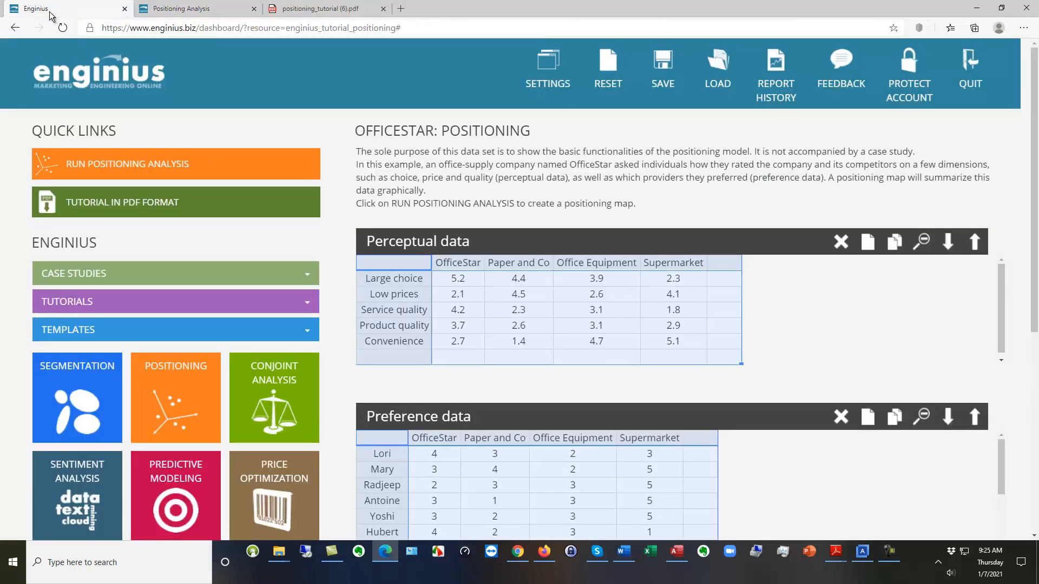
pyautogui.click(132, 276)
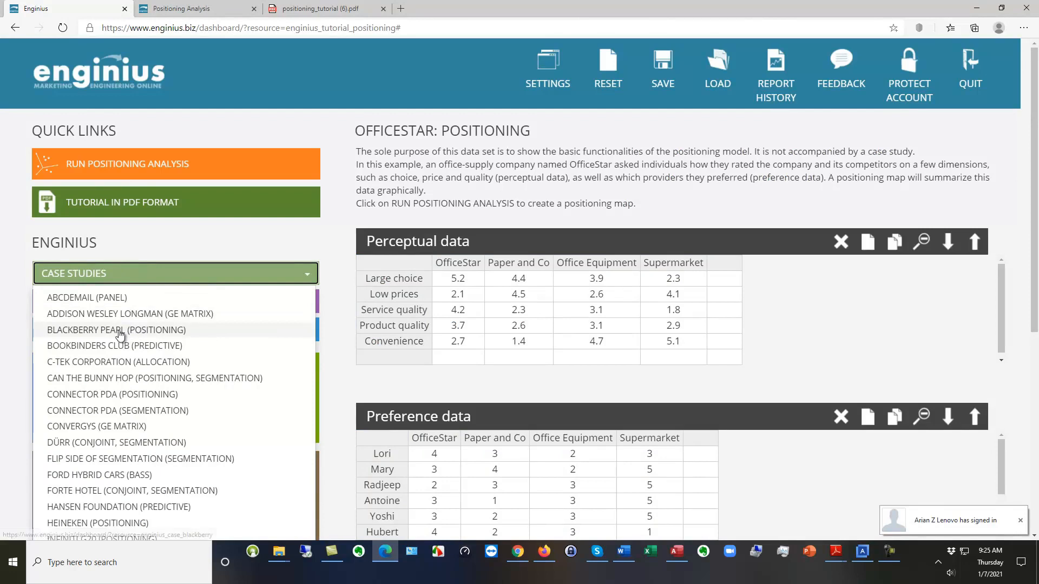
pyautogui.click(121, 333)
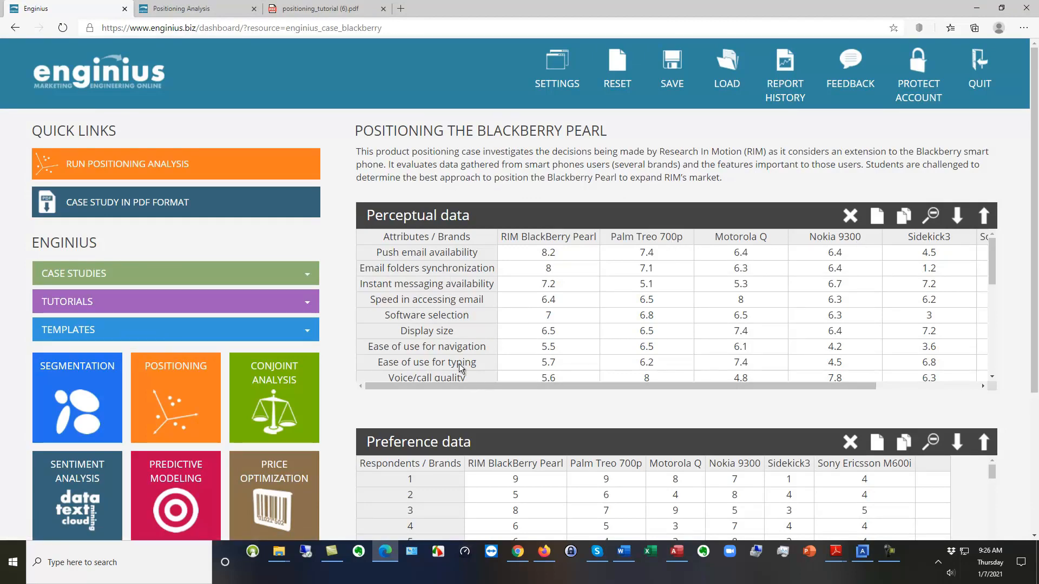
pyautogui.scroll(-3, 553, 450)
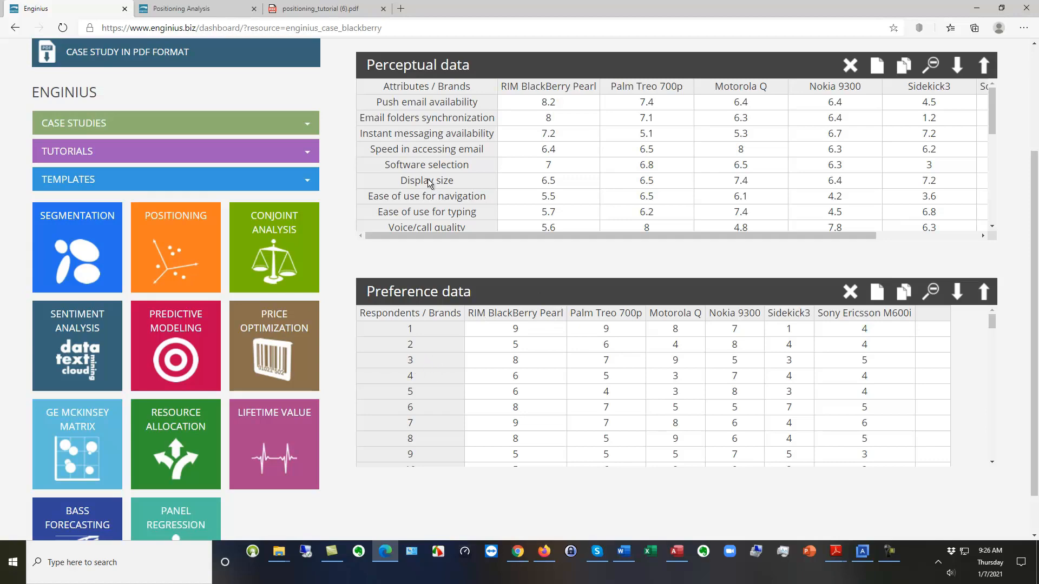
pyautogui.scroll(3, 141, 169)
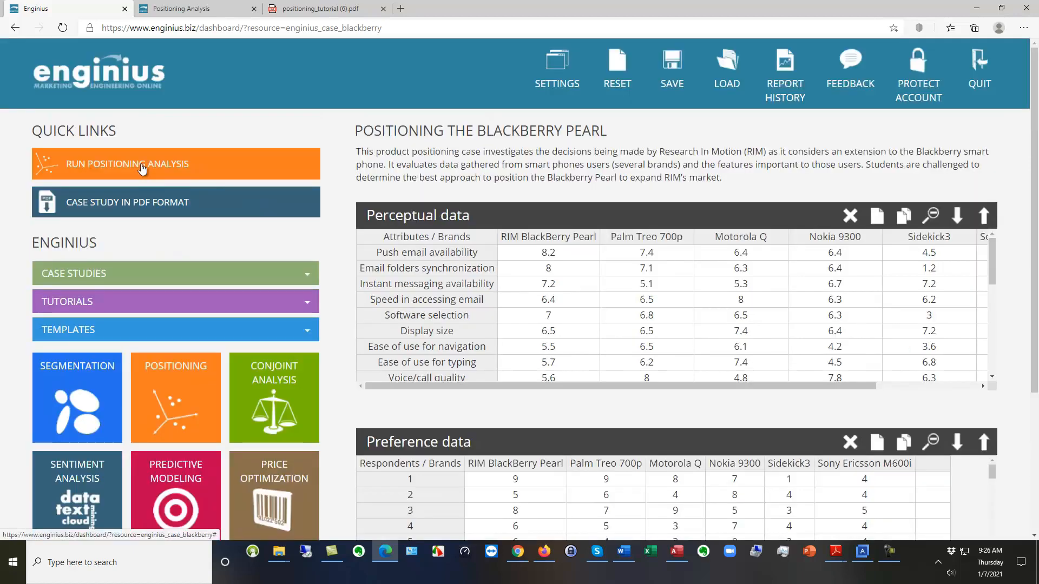
# Run the positioning analysis on the case data with RIM BlackBerry Pearl included as the focal brand
pyautogui.click(141, 169)
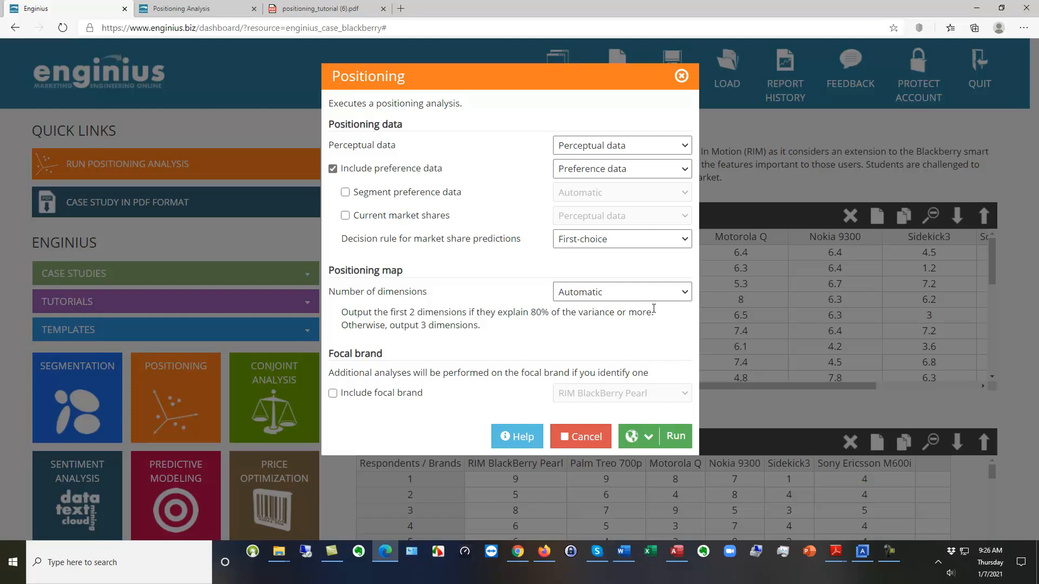
pyautogui.click(332, 393)
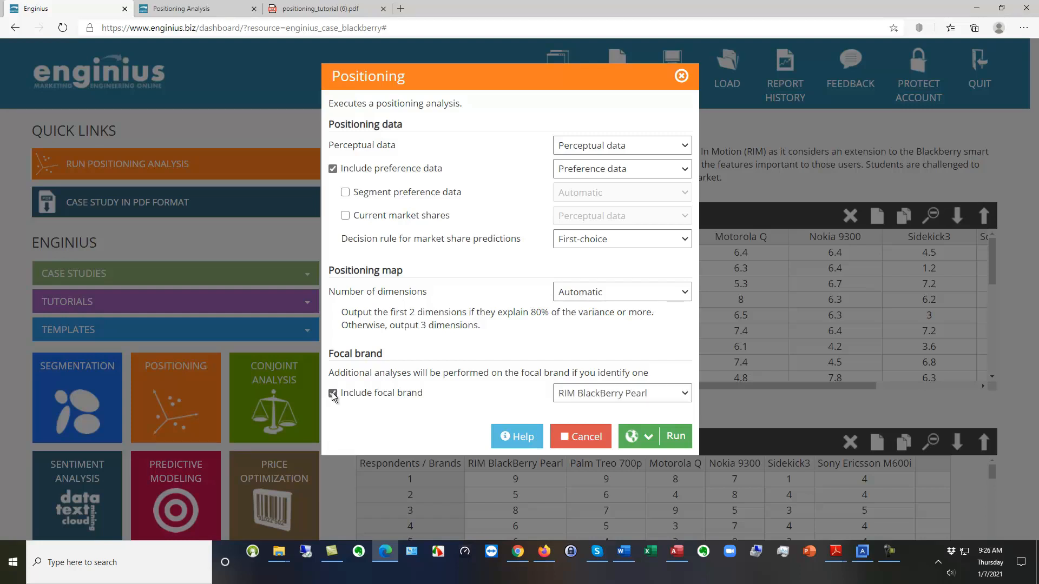
pyautogui.click(677, 437)
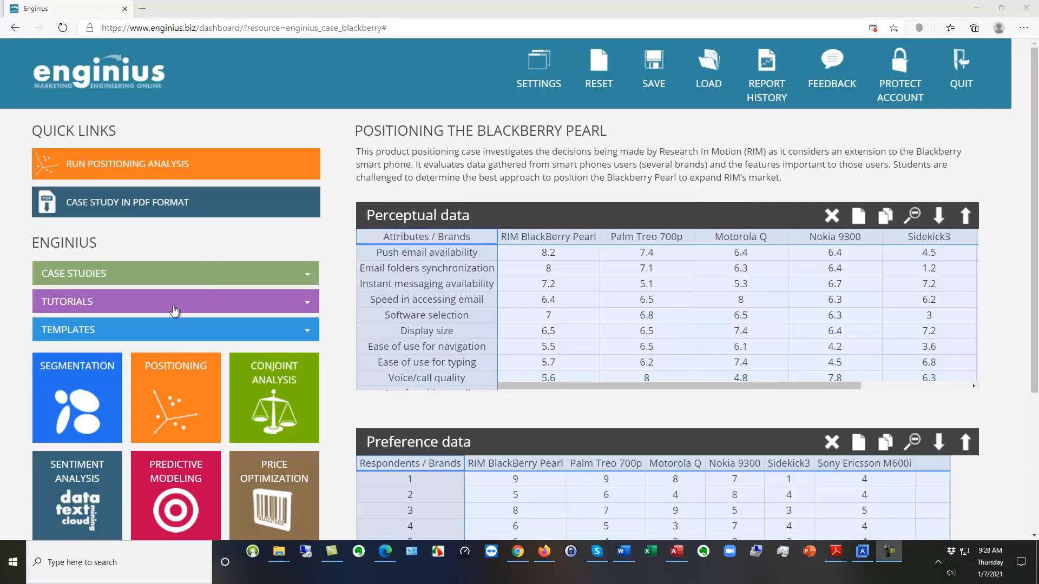
# Reload the Blackberry Pearl case study and run the positioning analysis with Automatic dimensions and no focal brand
pyautogui.click(115, 275)
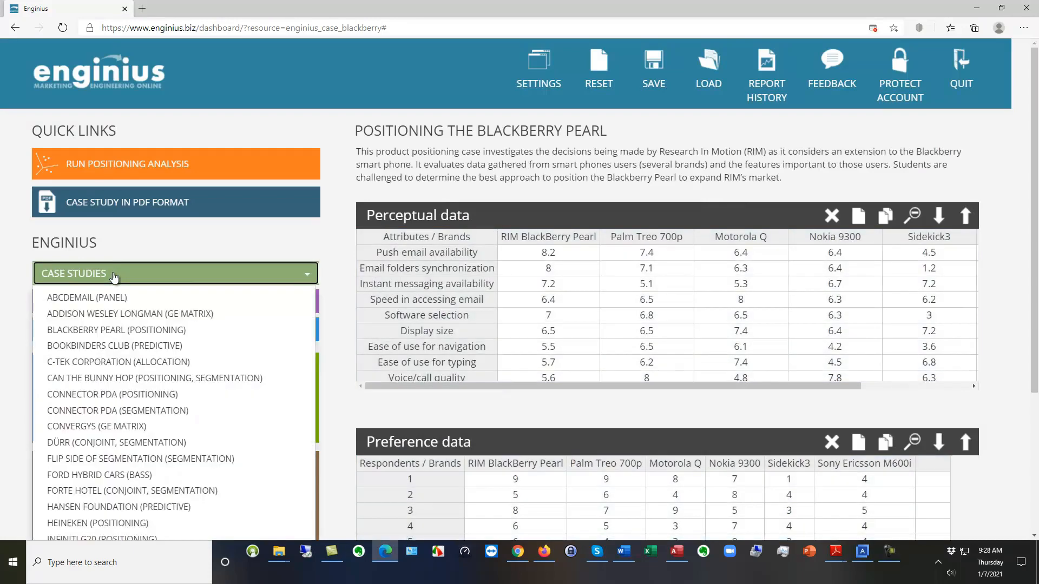
pyautogui.click(113, 330)
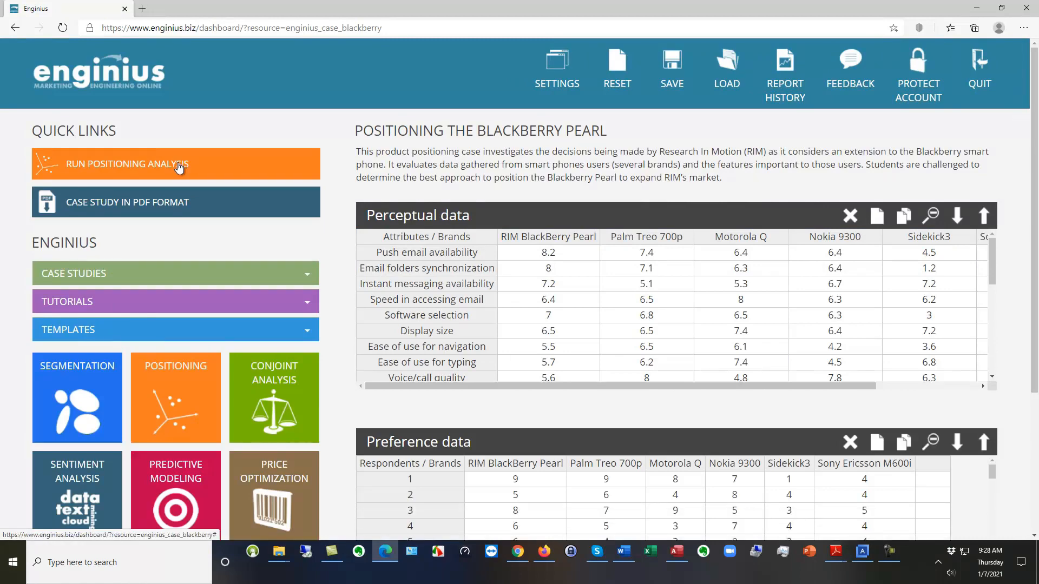
pyautogui.click(178, 162)
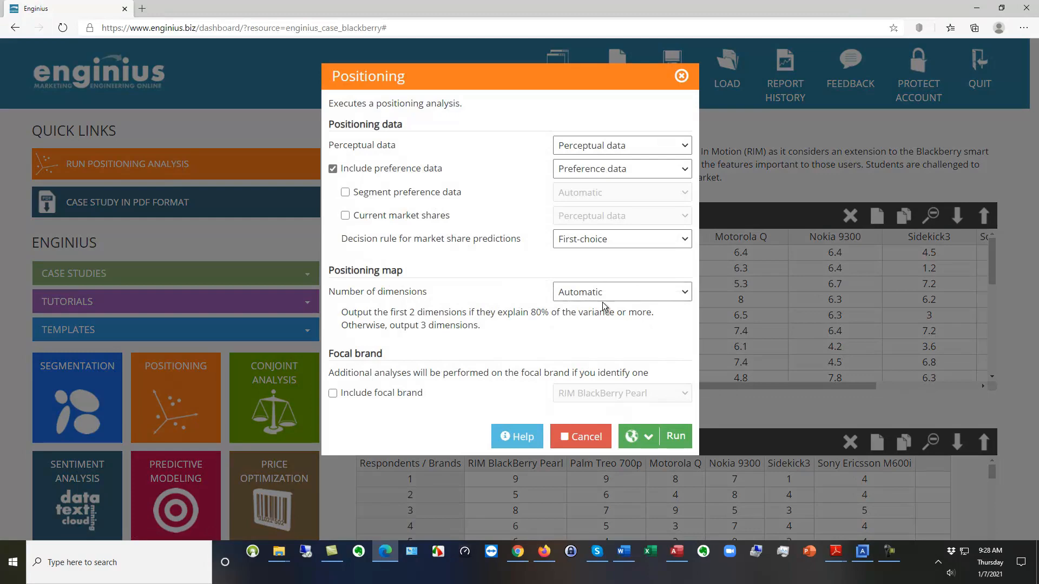
pyautogui.click(676, 438)
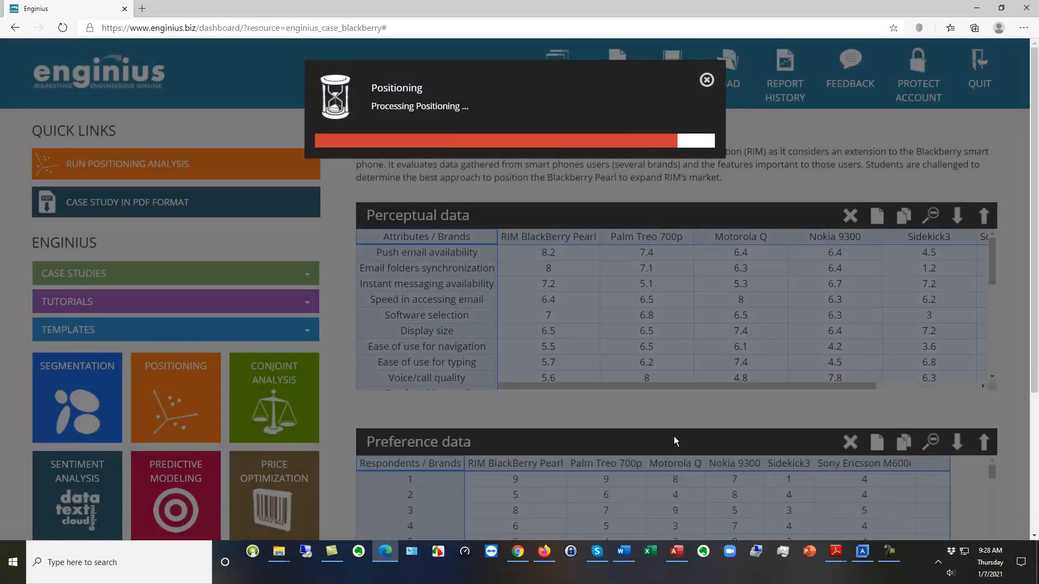
# Examine the variance explained charts, 3D visualization and number of dimensions retained in the BlackBerry positioning report
pyautogui.scroll(-10, 754, 352)
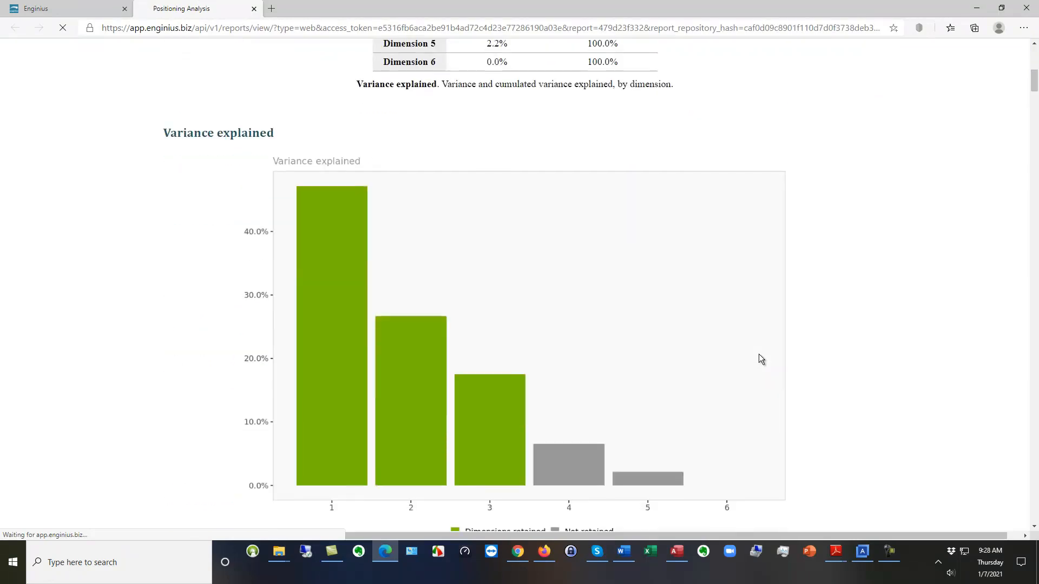
pyautogui.scroll(-15, 759, 354)
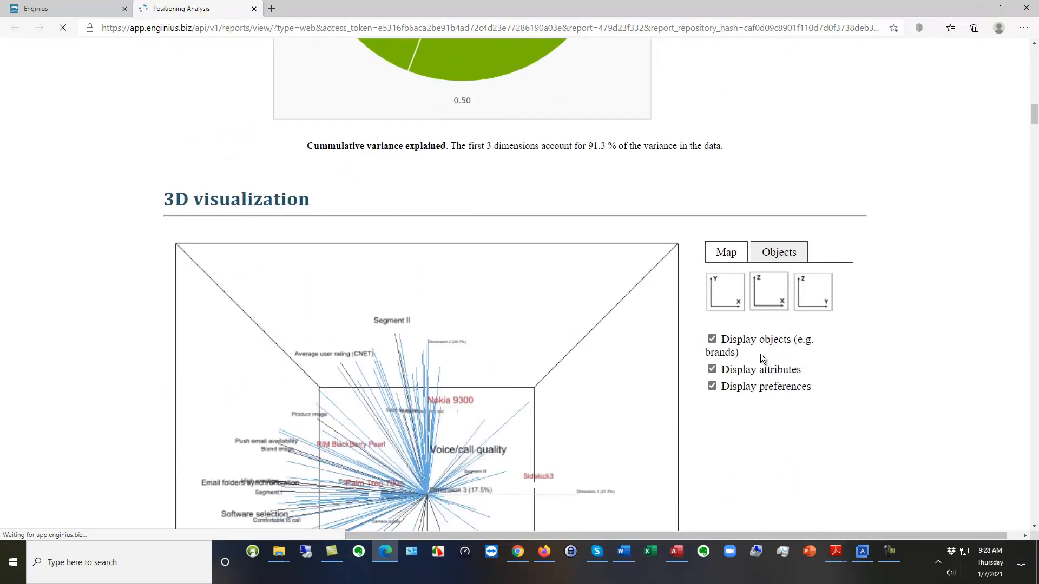
pyautogui.scroll(-3, 760, 354)
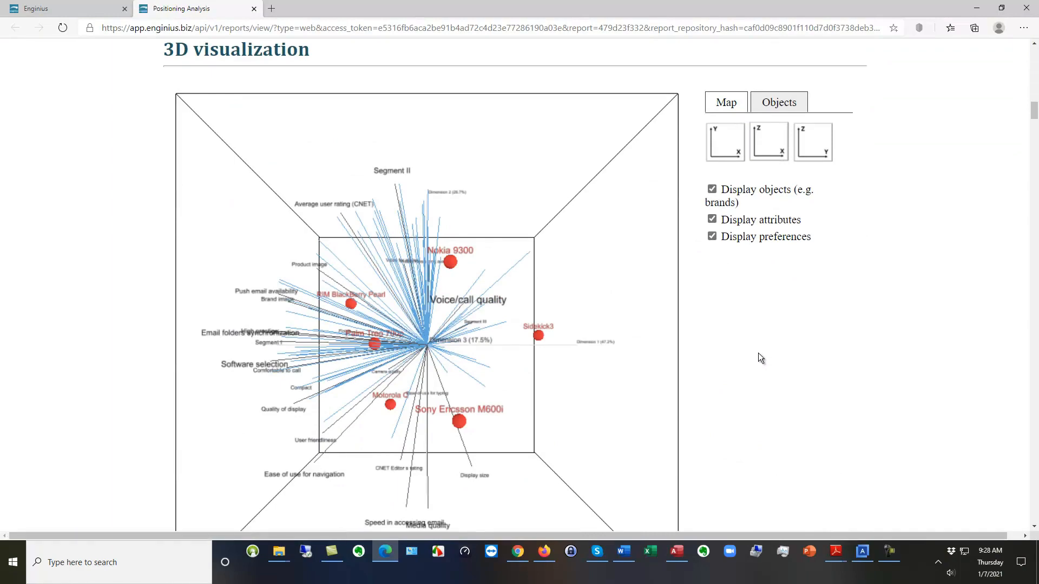
pyautogui.scroll(15, 757, 353)
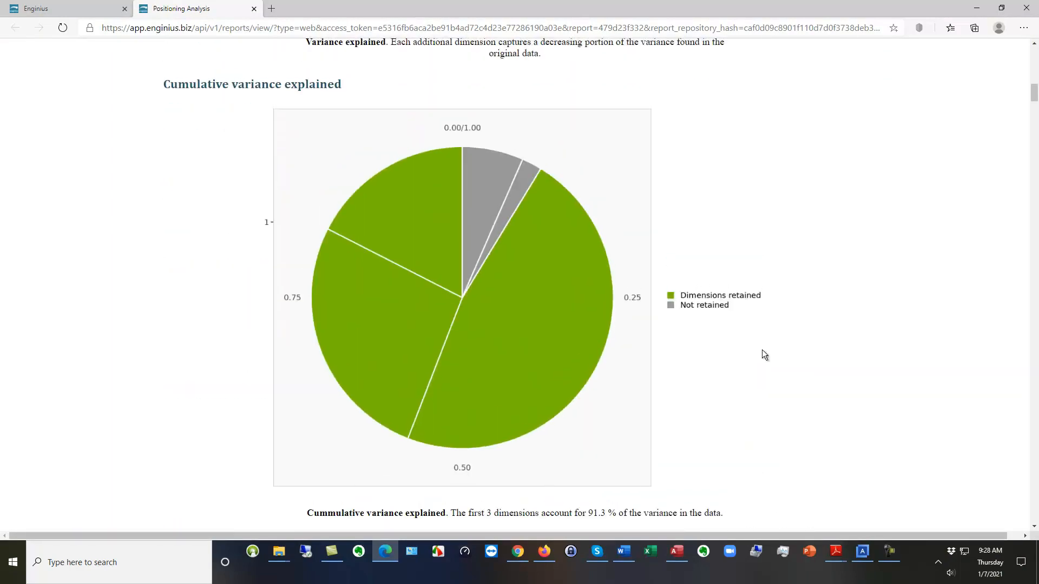
pyautogui.scroll(7, 766, 351)
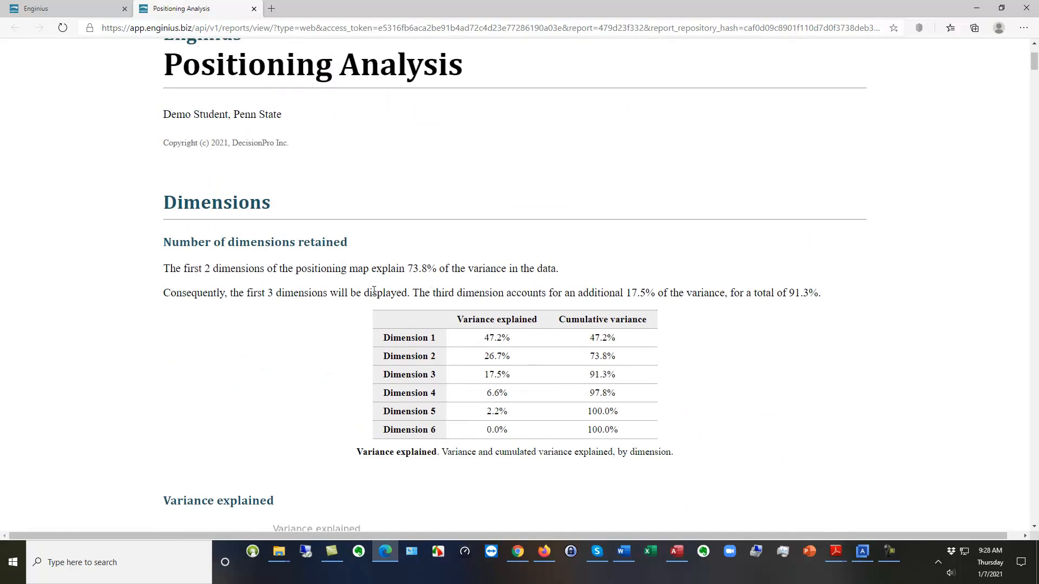
# In the dashboard's report history, rename the latest Positioning Analysis report as "Positioning Analysis Test 929" and close the history
pyautogui.click(77, 8)
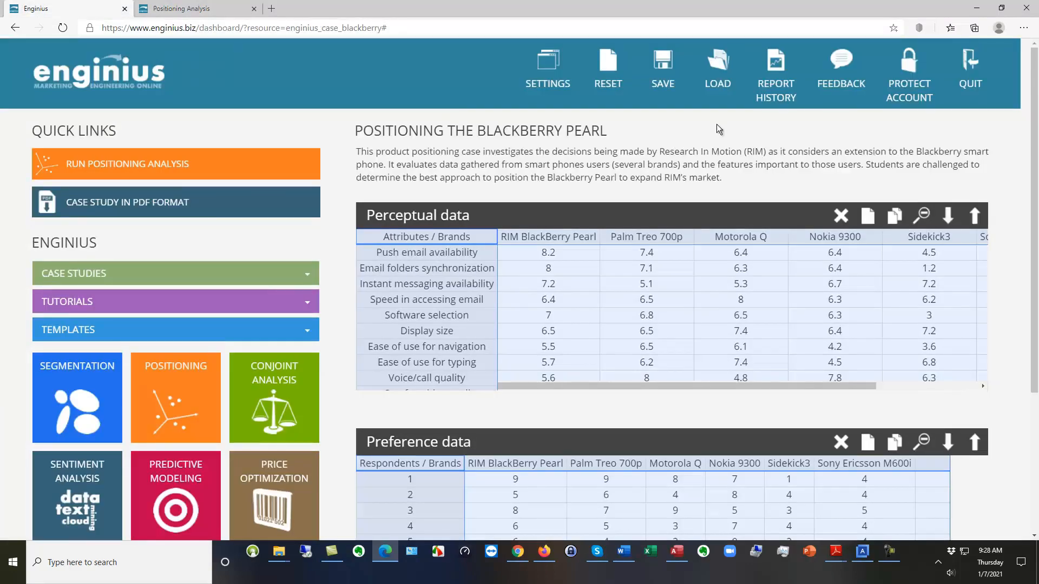
pyautogui.click(773, 75)
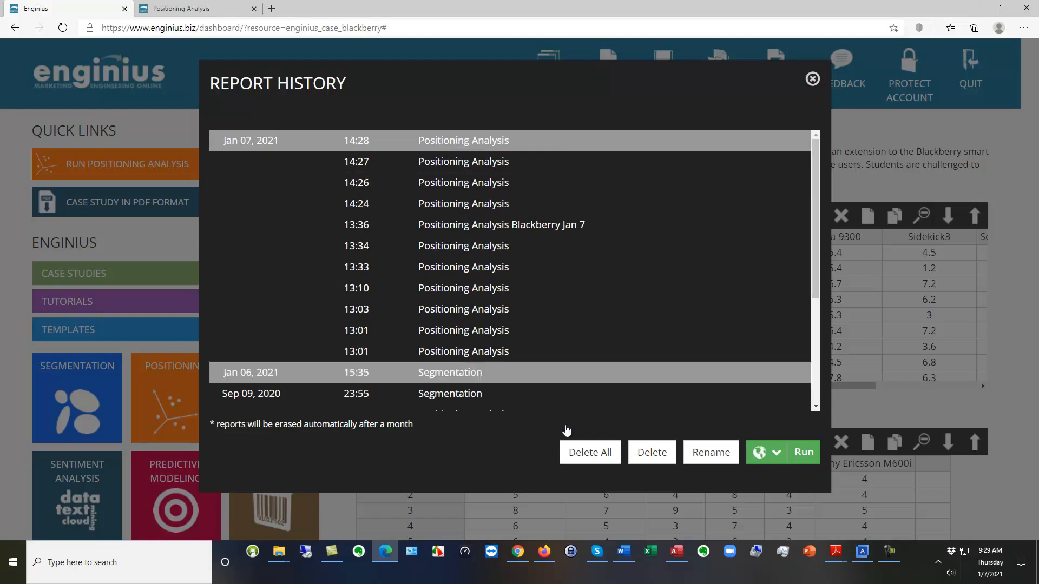
pyautogui.click(717, 452)
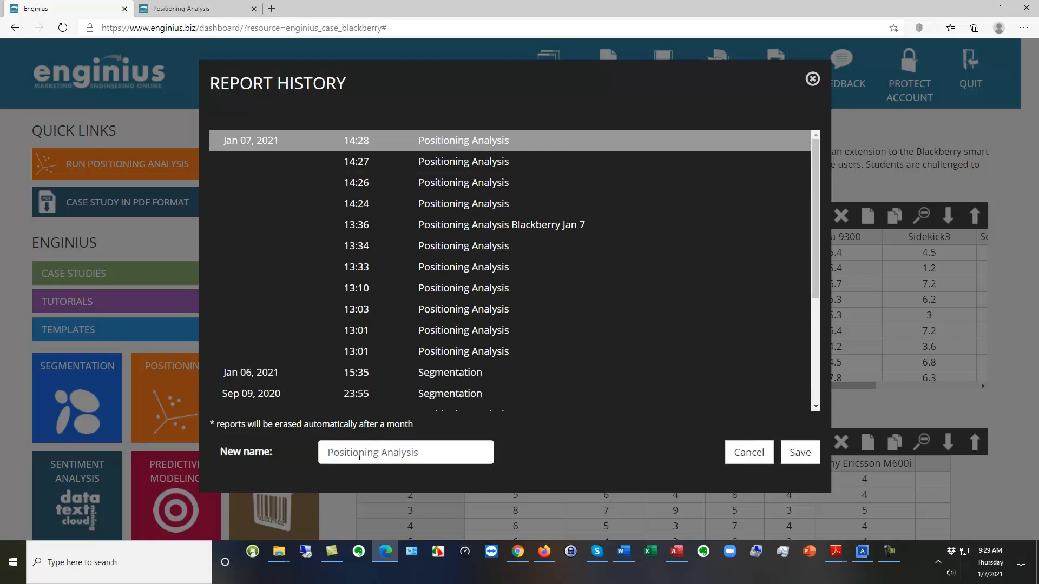
pyautogui.click(360, 454)
pyautogui.click(444, 452)
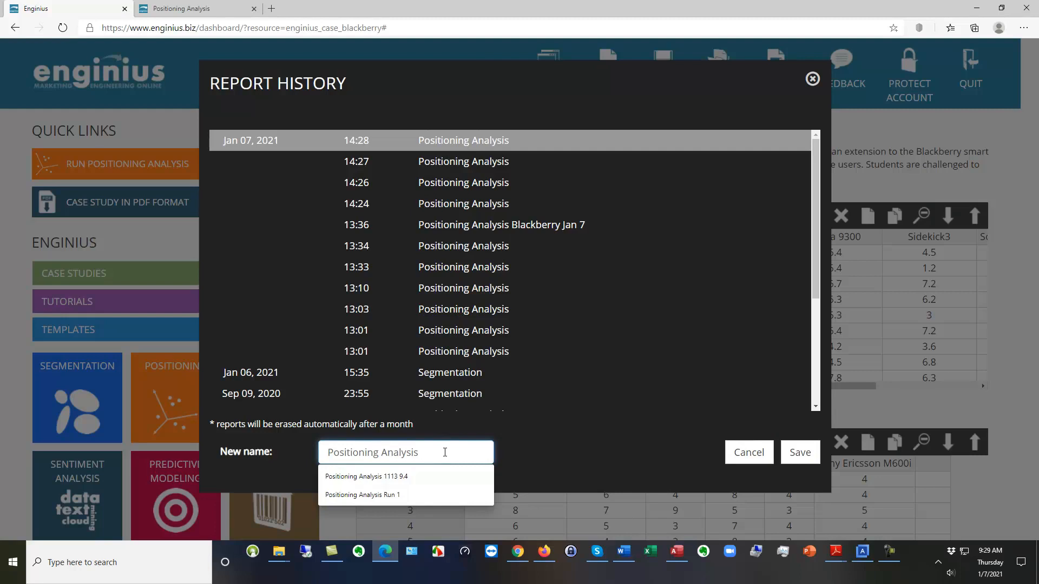
pyautogui.write('Test')
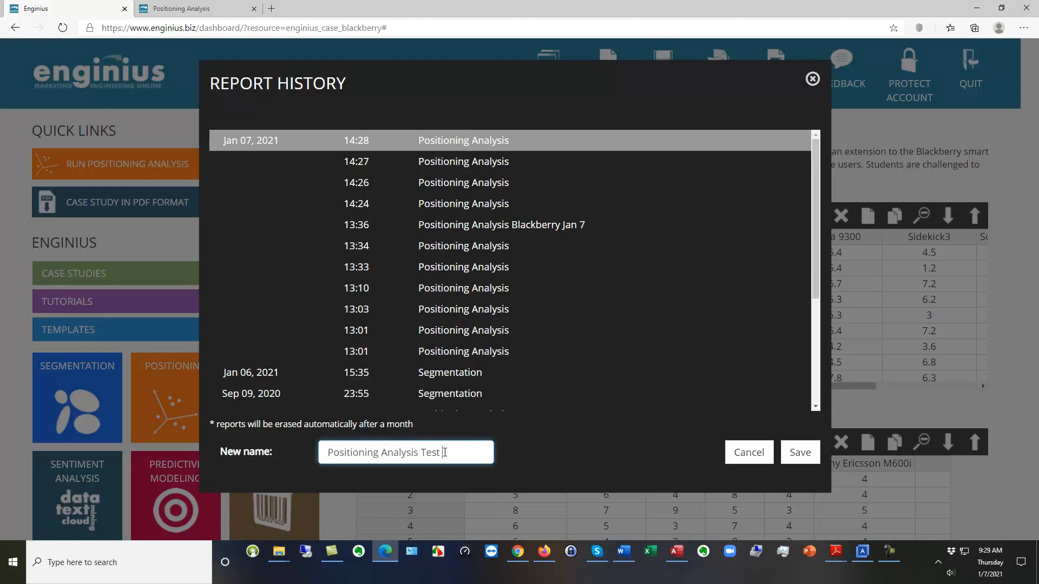
pyautogui.write(' 129')
pyautogui.click(802, 456)
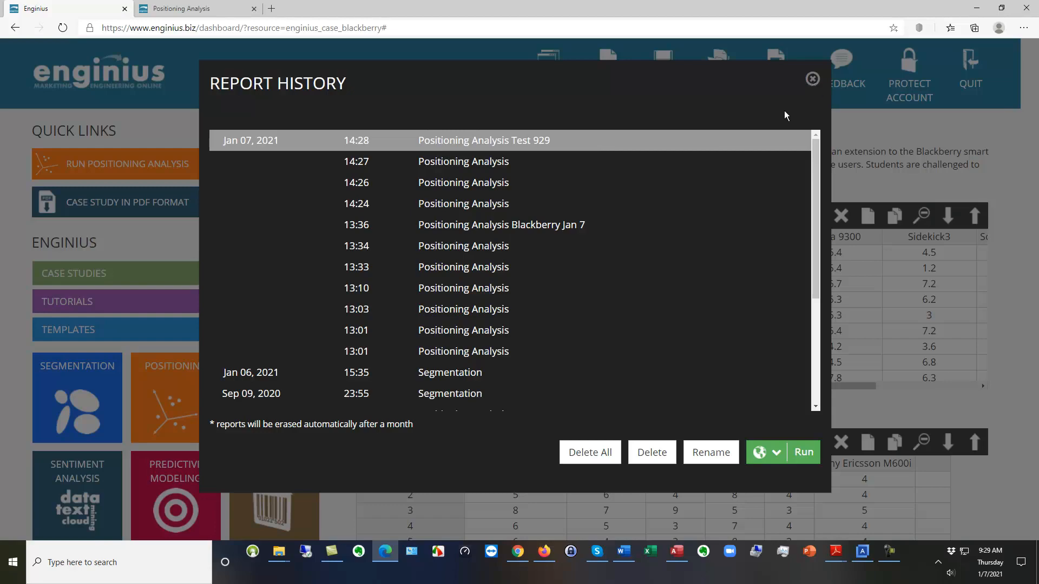
pyautogui.click(812, 80)
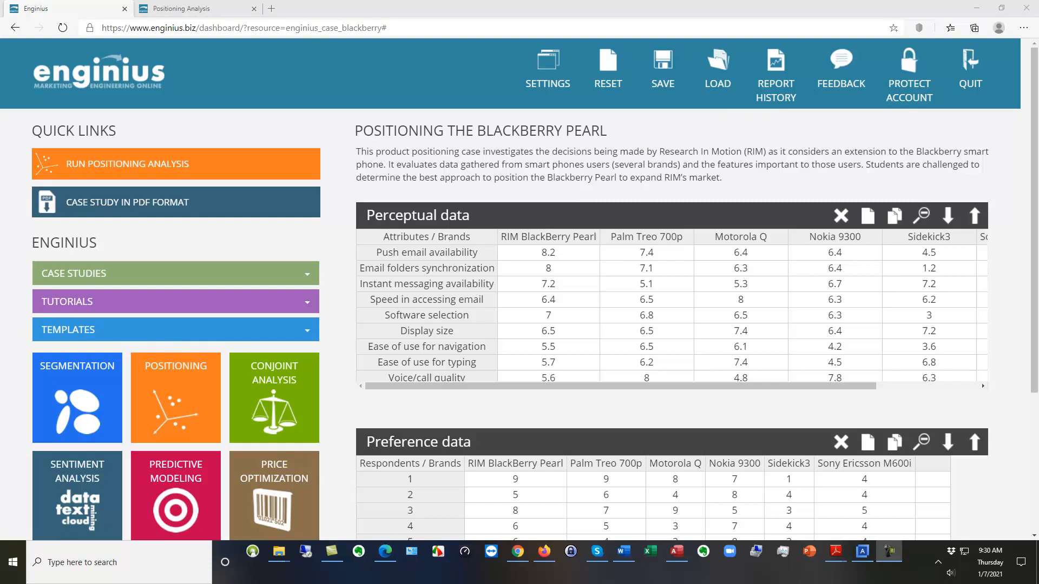
# Generate a positioning template with 4 objects and 3 dimensions, keeping preference data for 30 respondents and random data fill
pyautogui.click(203, 334)
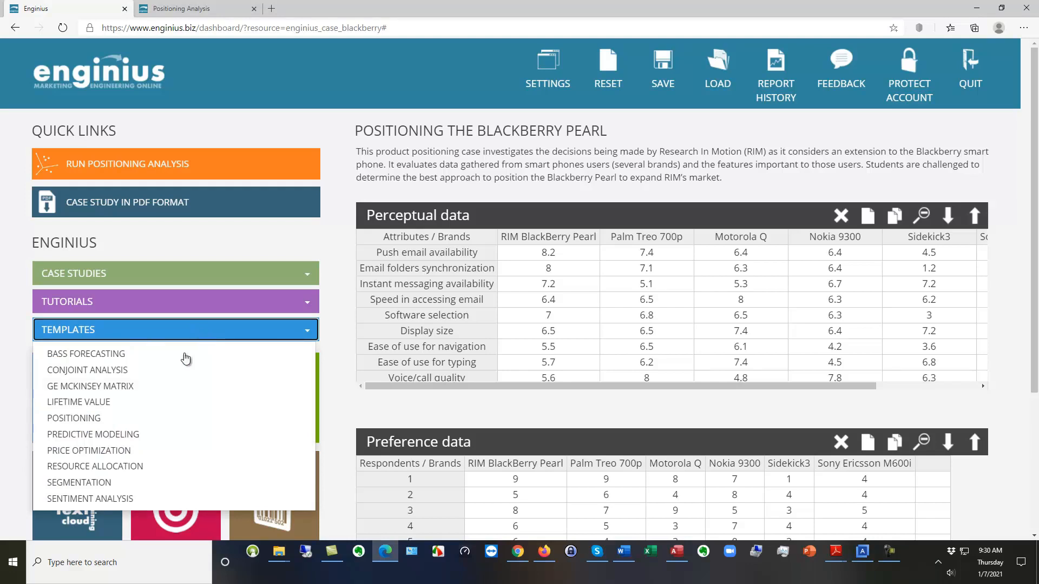
pyautogui.click(90, 419)
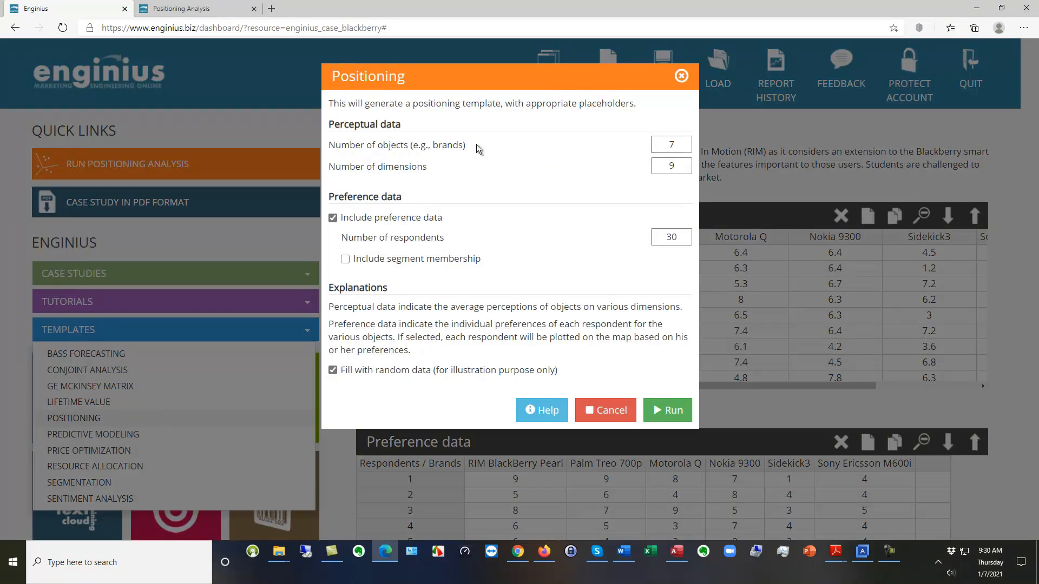
pyautogui.doubleClick(682, 144)
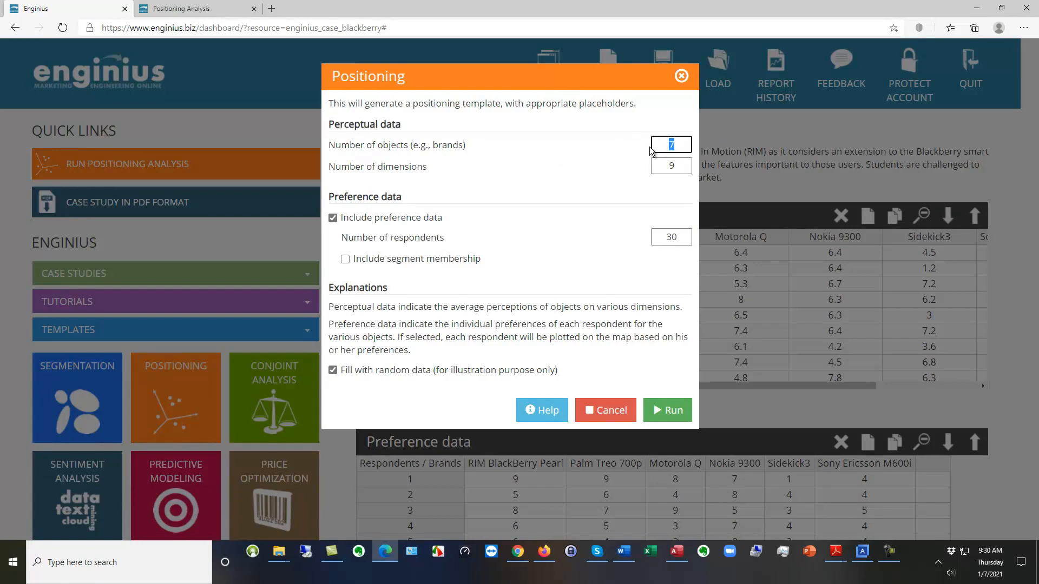
pyautogui.write('4')
pyautogui.doubleClick(663, 167)
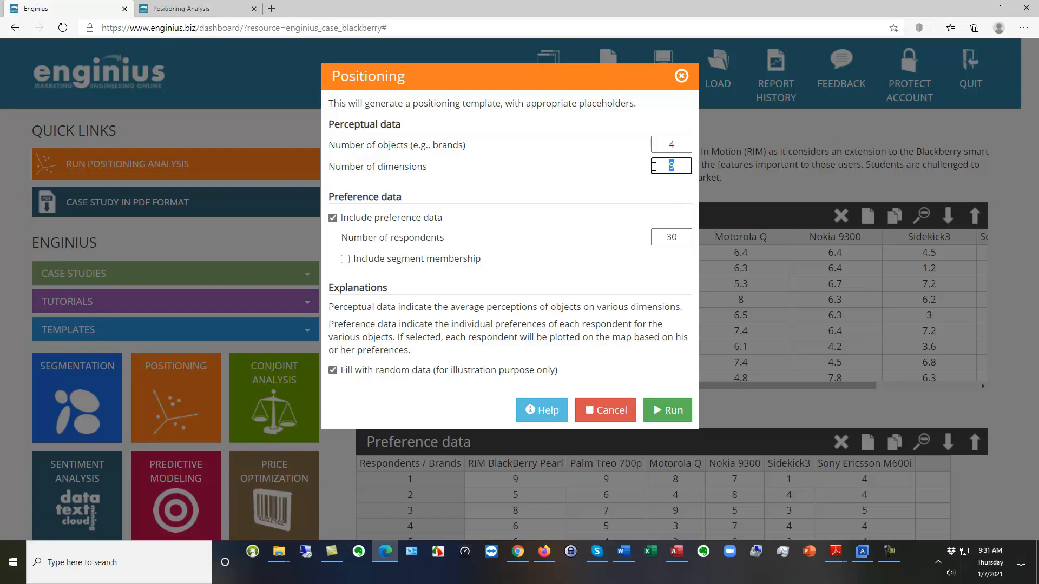
pyautogui.write('3')
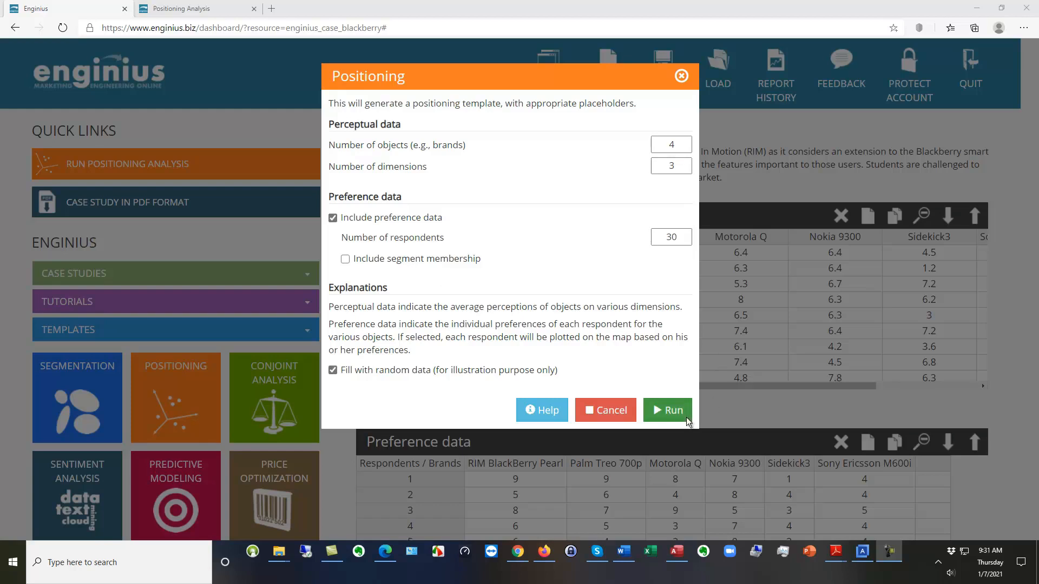
pyautogui.click(671, 411)
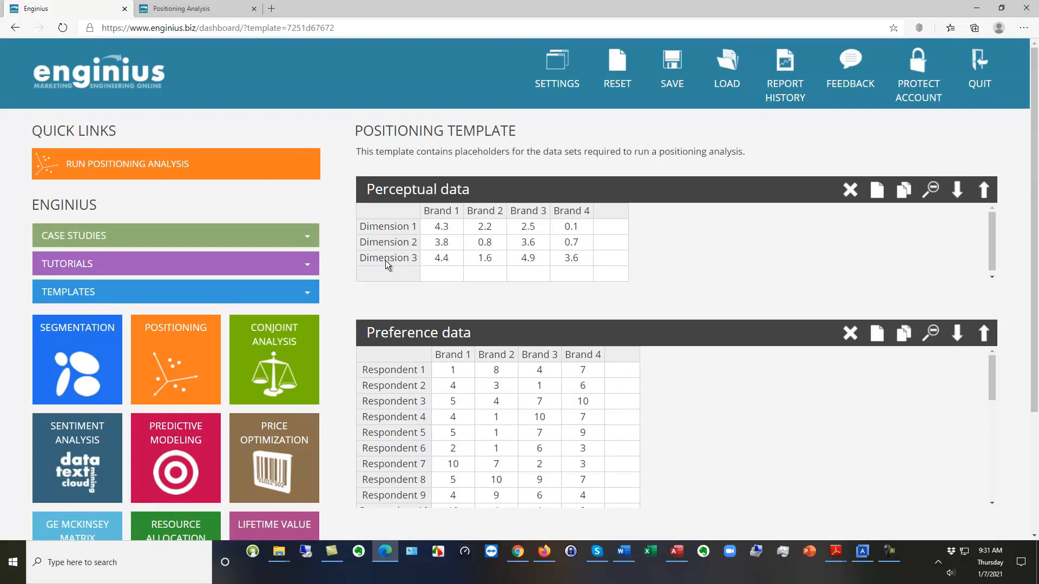
# Examine the template's brand and dimension labels, collapse and re-expand the Perceptual data block, and review the Preference data respondents
pyautogui.click(381, 228)
pyautogui.click(433, 211)
pyautogui.click(376, 229)
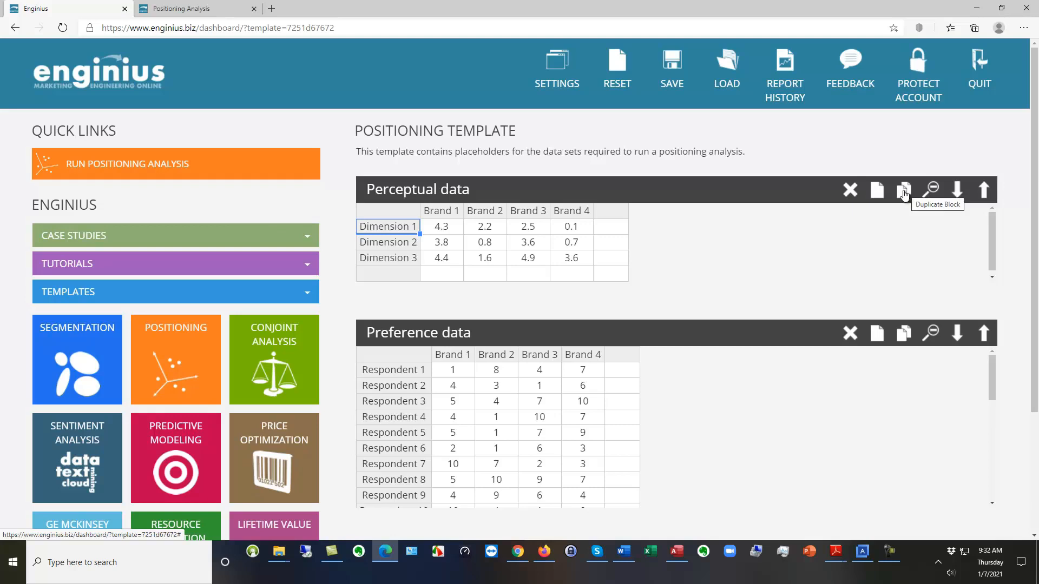
pyautogui.click(932, 191)
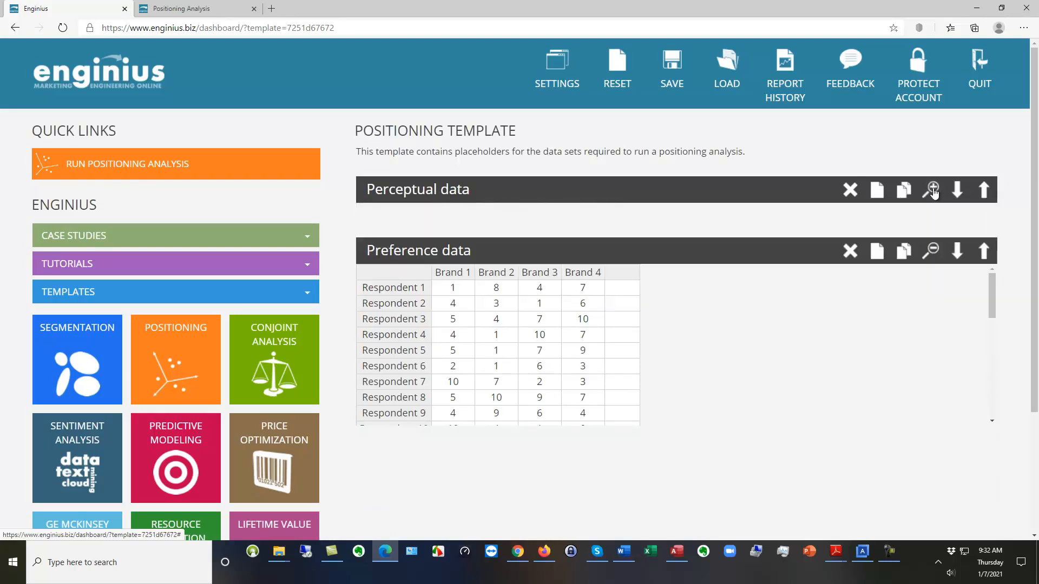
pyautogui.click(932, 190)
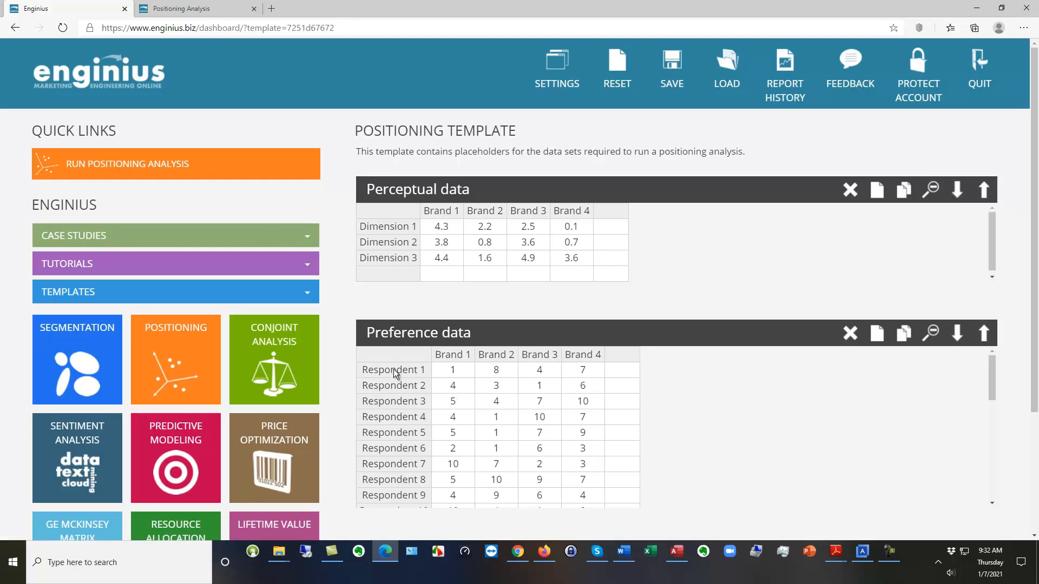
pyautogui.scroll(-5, 408, 448)
pyautogui.scroll(5, 409, 446)
# Save the positioning template data as an Excel spreadsheet
pyautogui.click(672, 66)
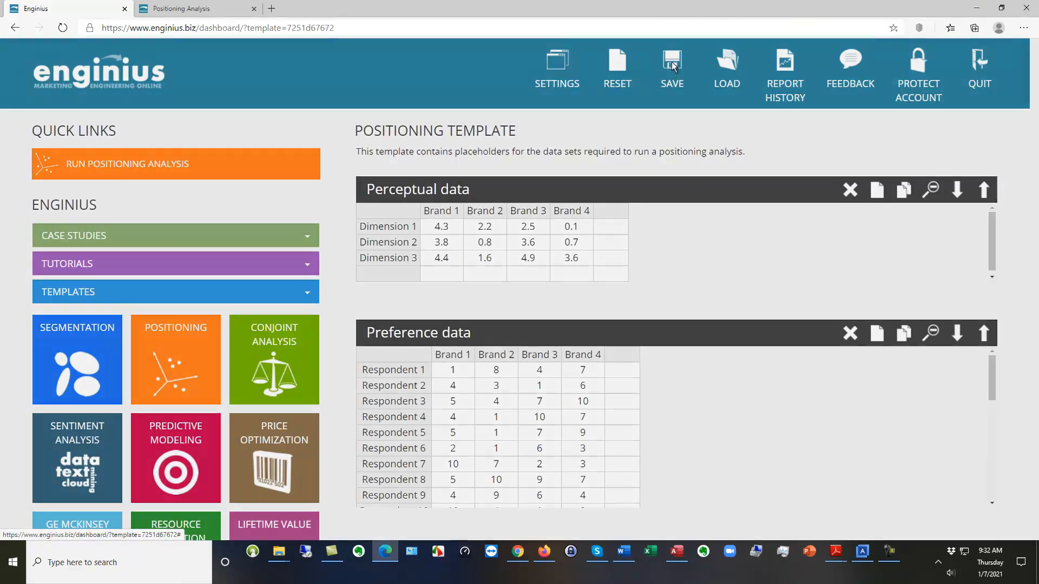
pyautogui.click(345, 151)
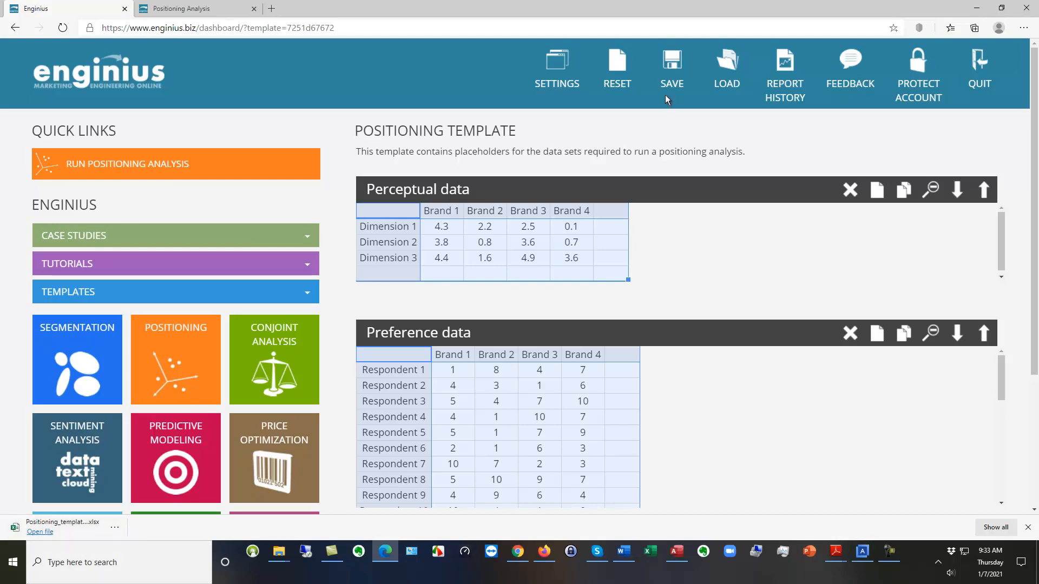
pyautogui.click(729, 67)
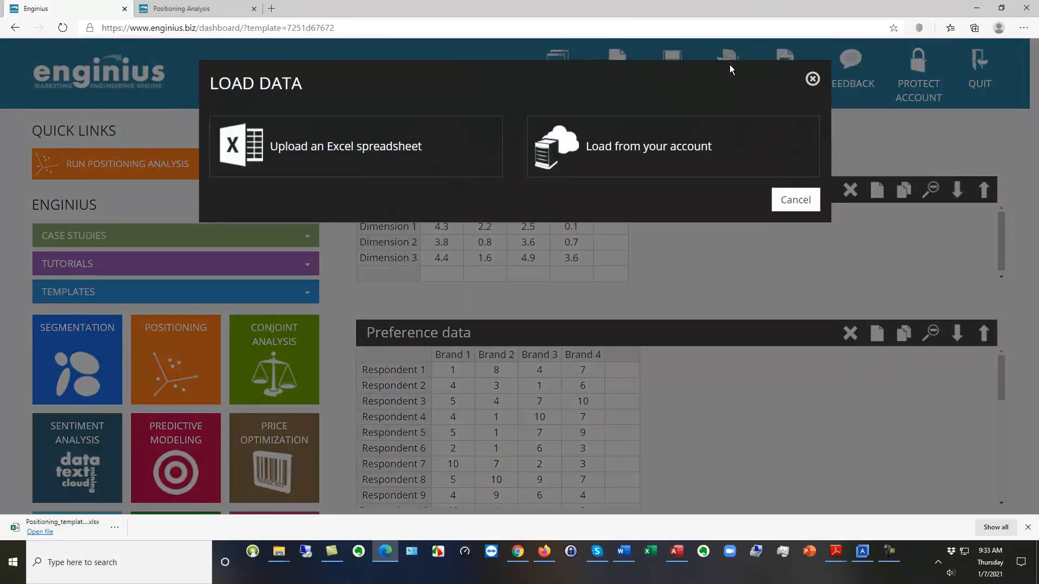
pyautogui.click(339, 158)
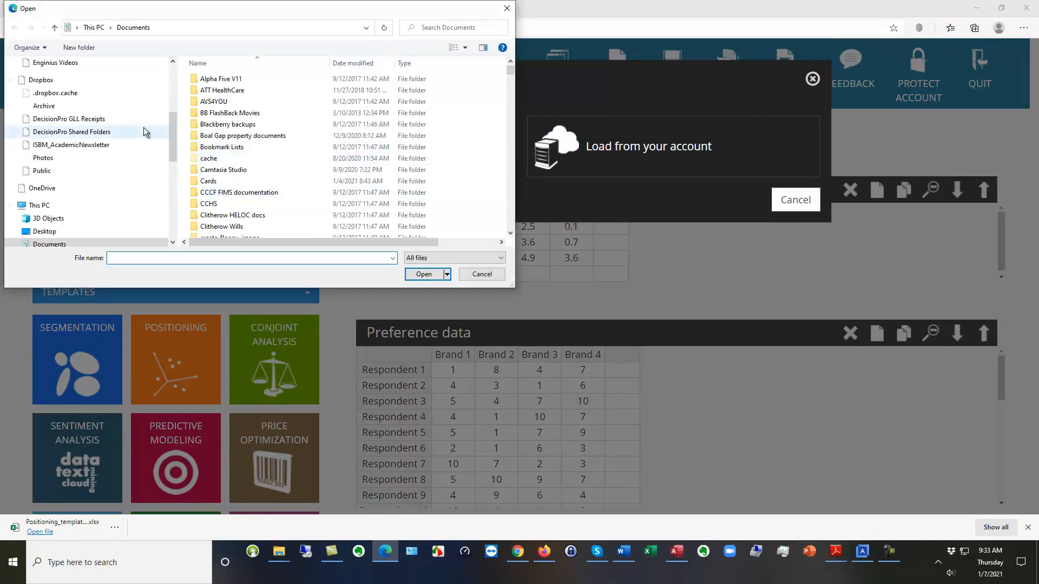
pyautogui.click(507, 9)
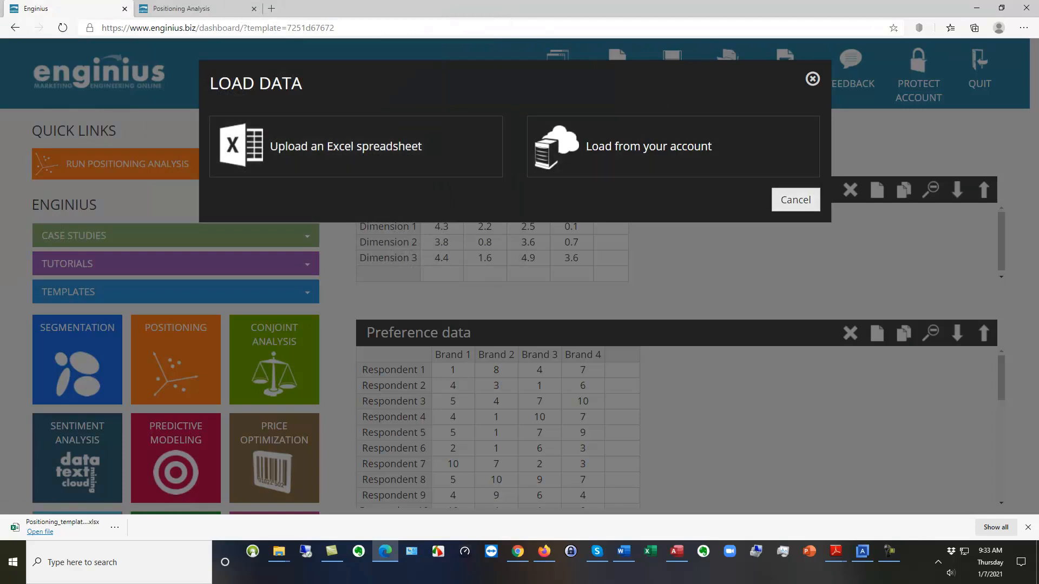
pyautogui.click(794, 201)
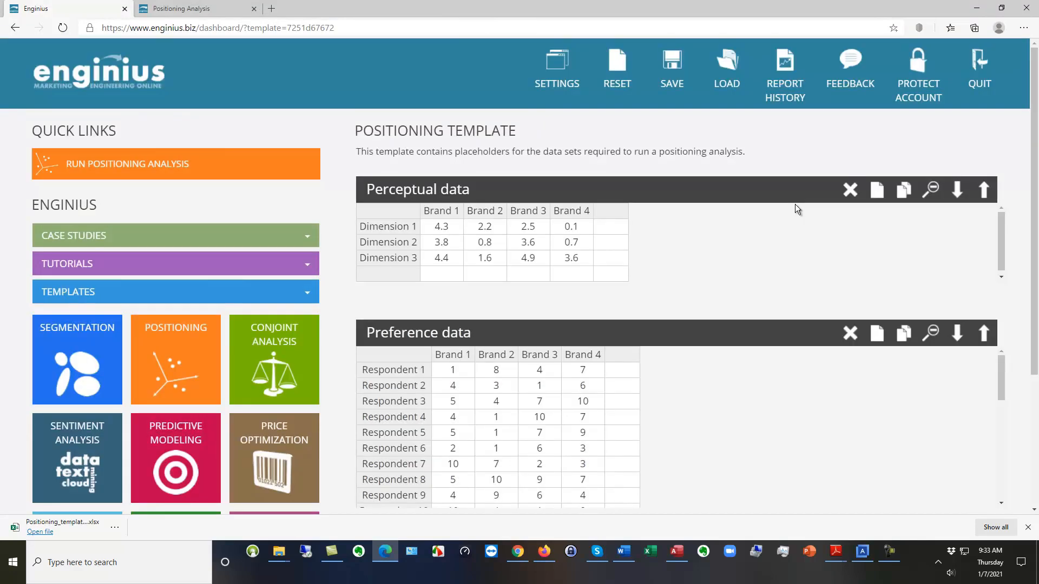